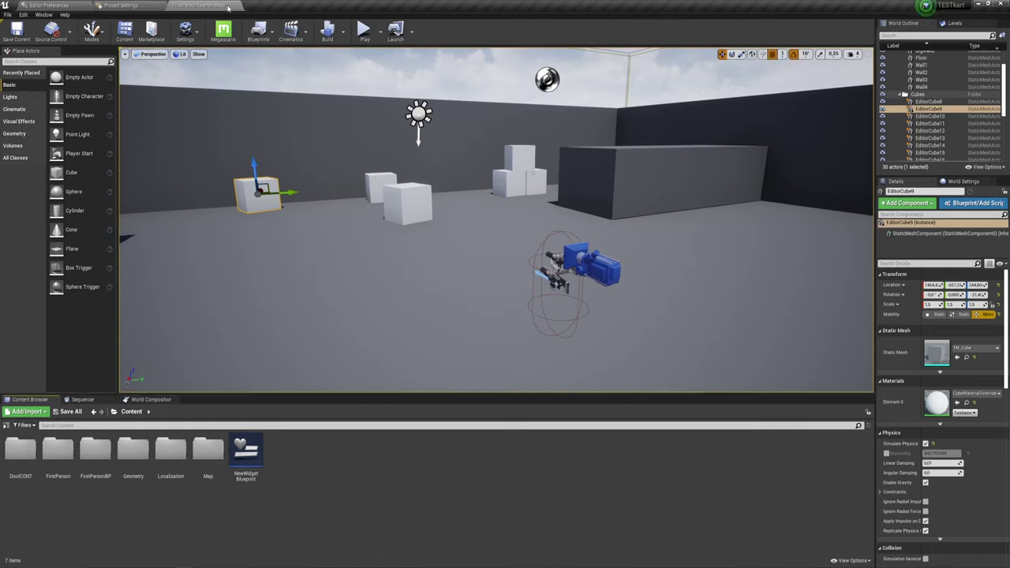
Open the Plugins window from the Edit menu.
left_click(43, 15)
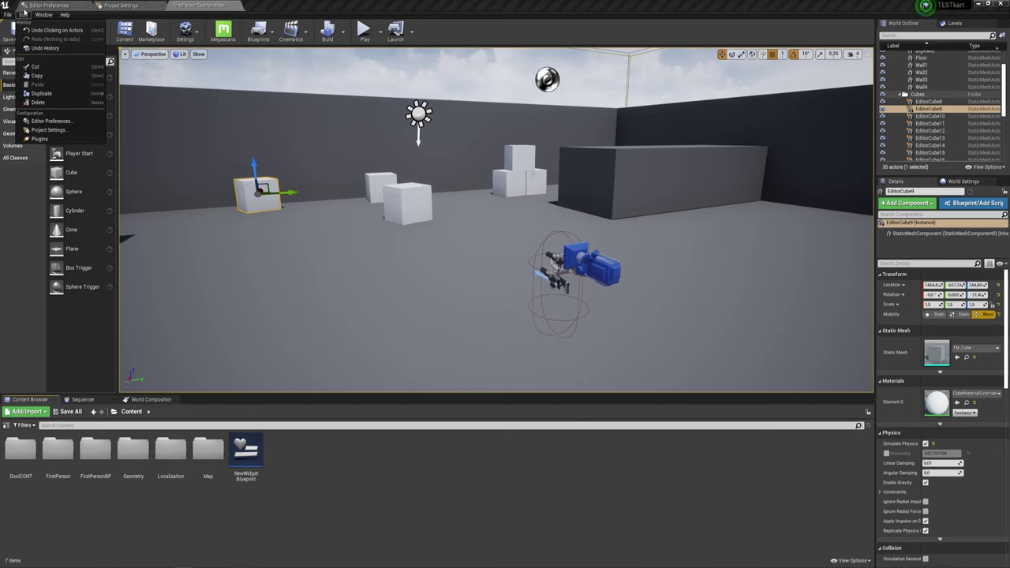
left_click(40, 142)
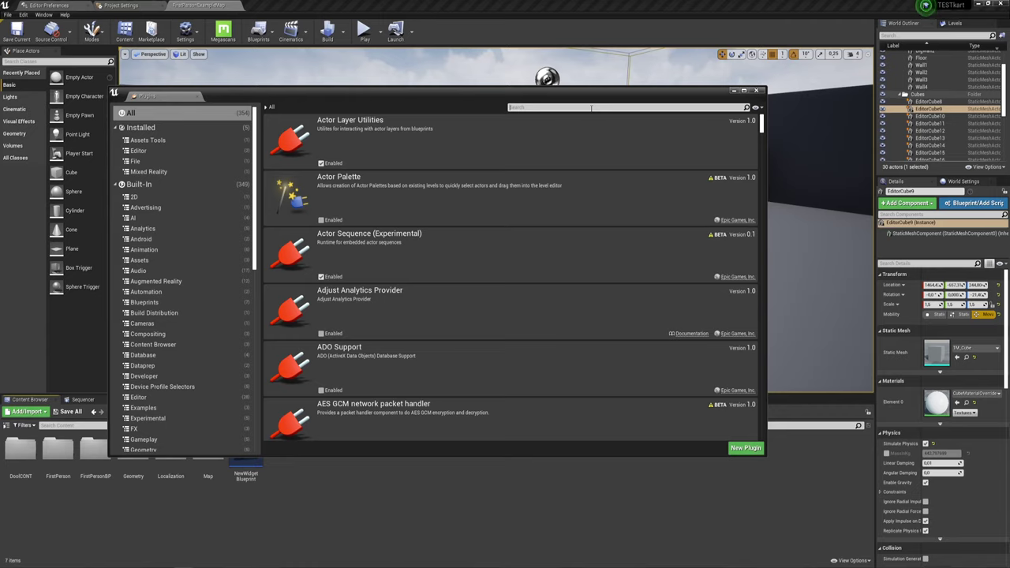
Filter the plugin list with the search term 'Model', replacing a mistyped entry.
type("hy")
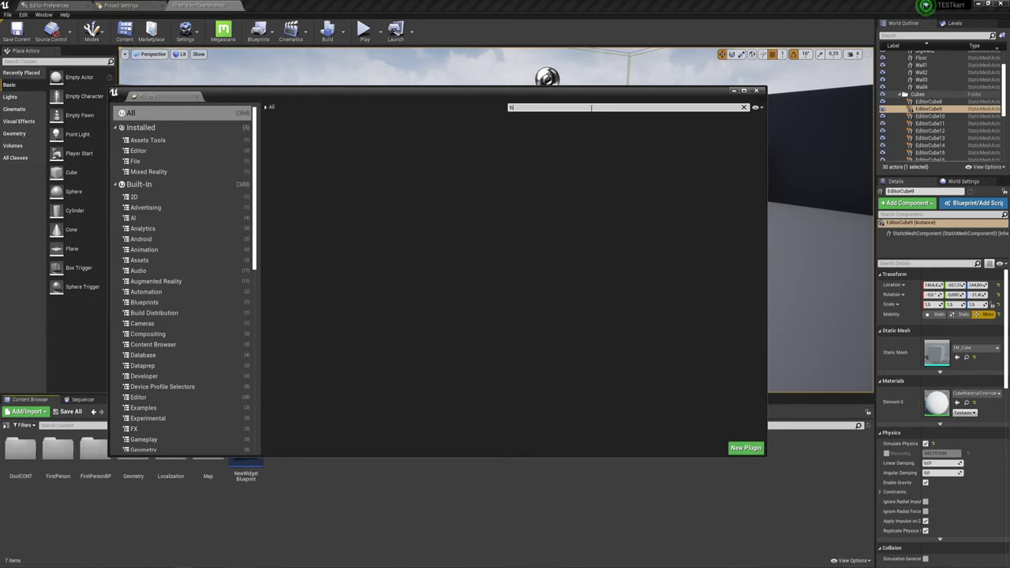
key("BackSpace")
type("Mo")
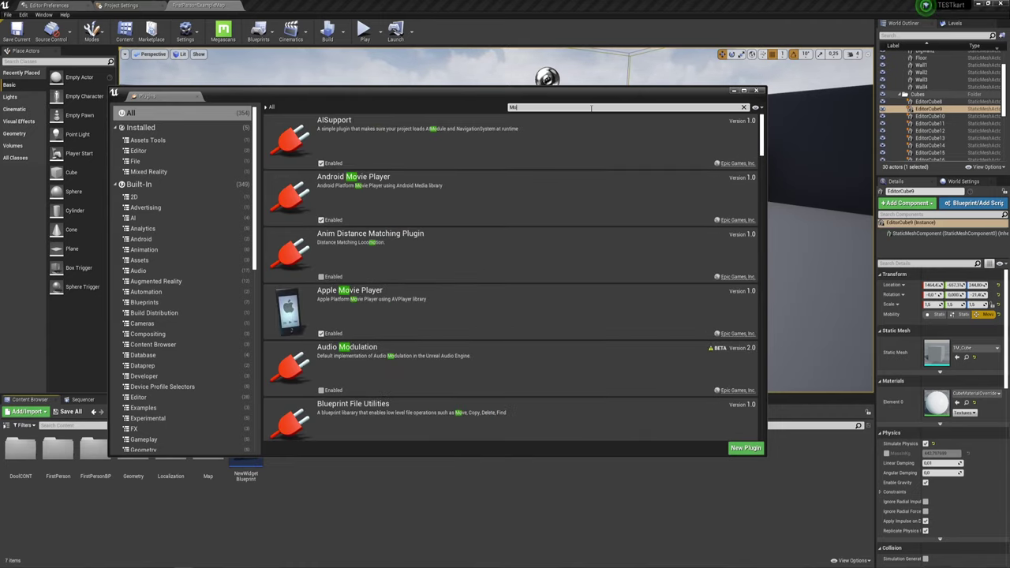
type("del")
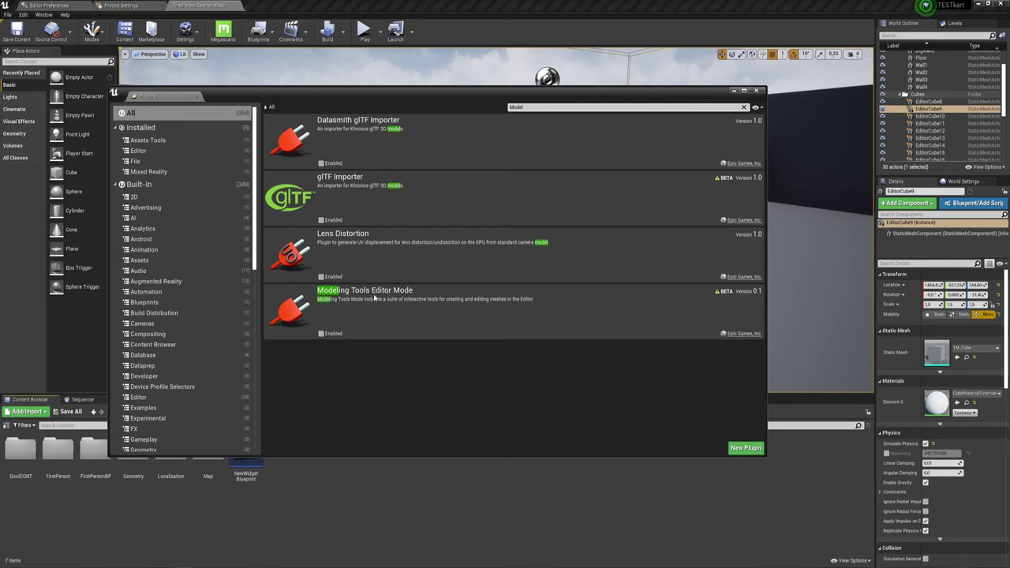
Enable the beta Modeling Tools Editor Mode plugin, restart the editor and close the Plugins window.
left_click(321, 333)
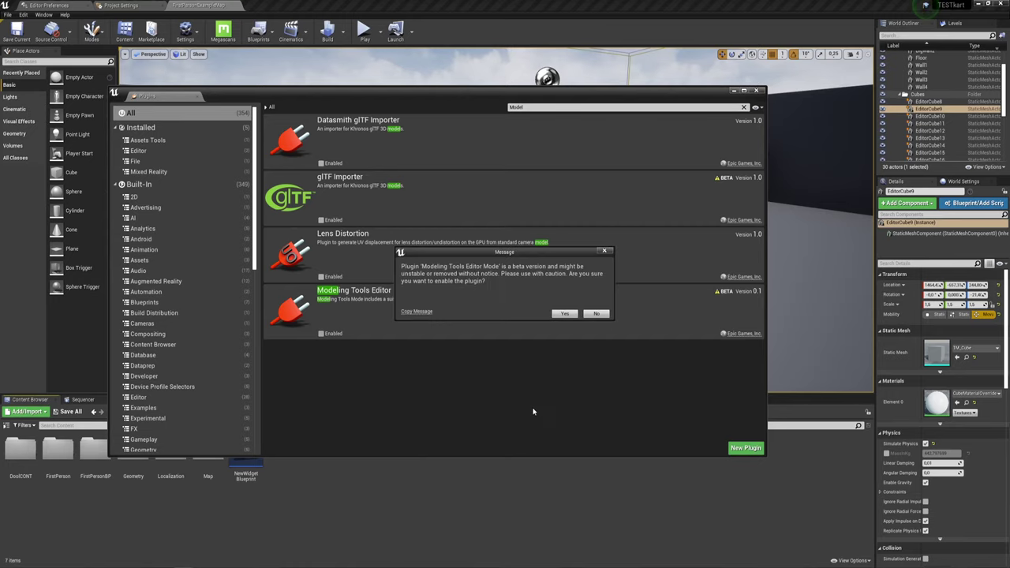
left_click(564, 314)
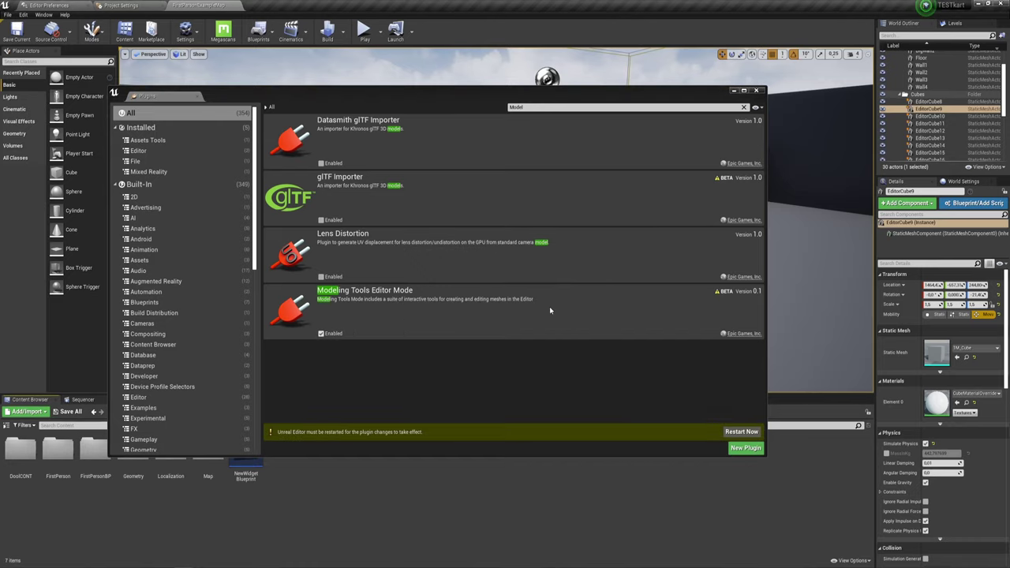
left_click(738, 433)
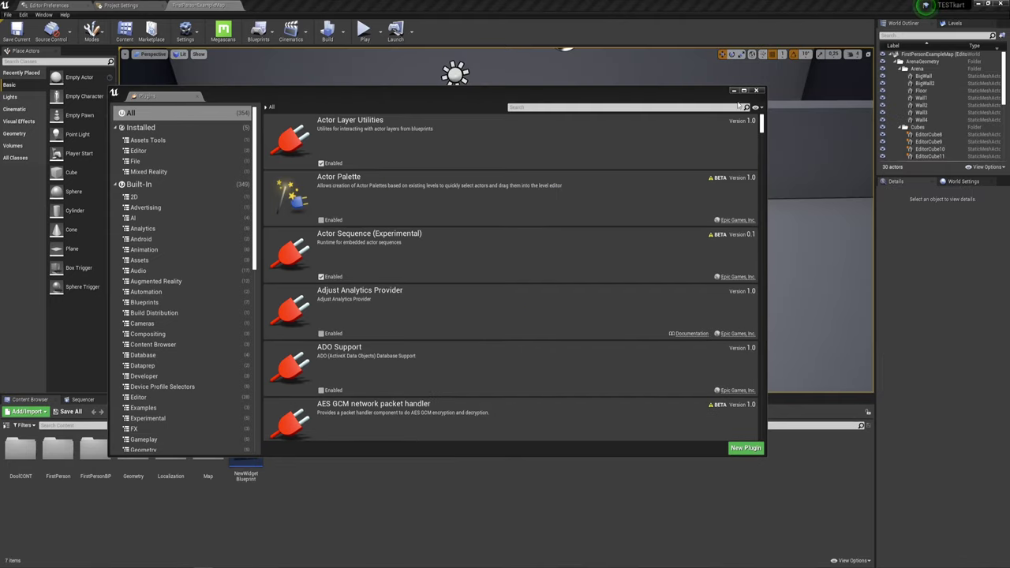
left_click(756, 91)
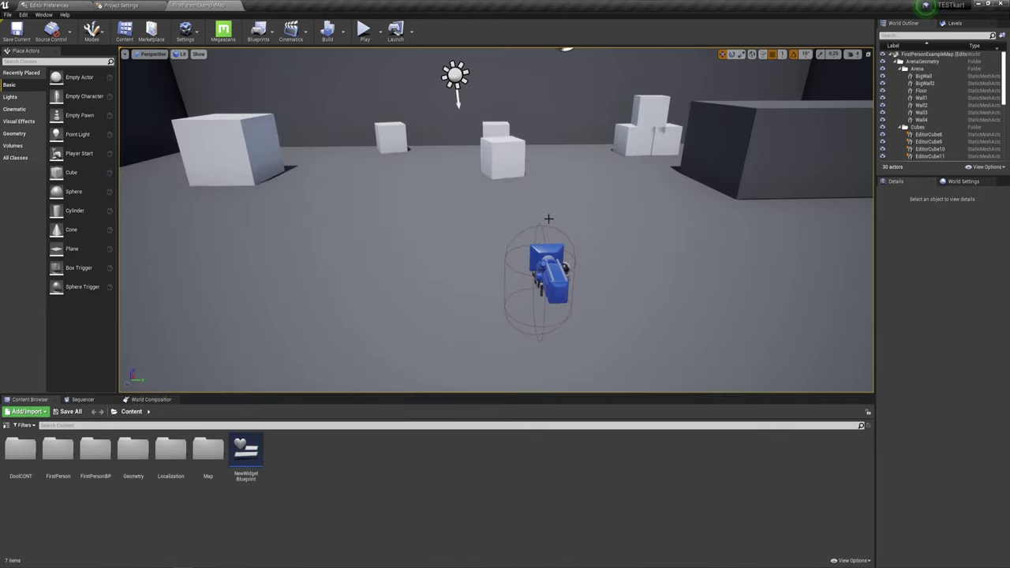
right_click_drag(378, 242, 371, 221)
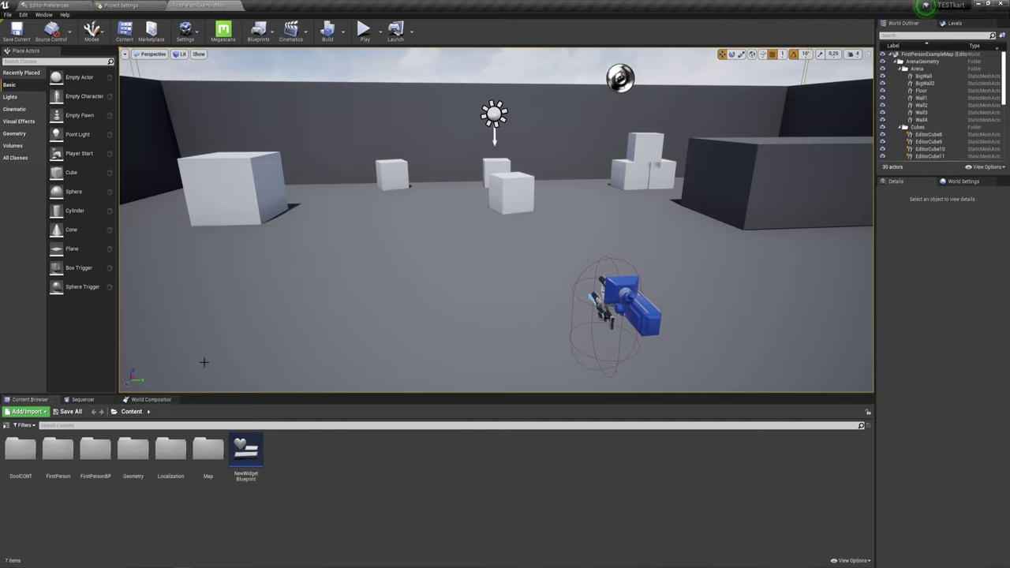
Place the IronBox_Cross mesh from the DoolCONT folder into the level.
double_click(21, 450)
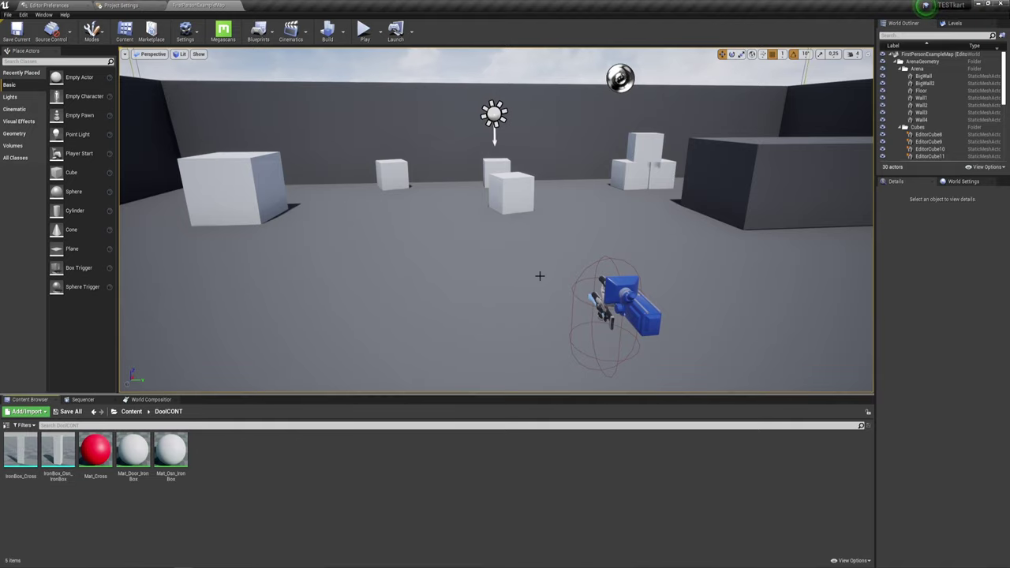
mouse_move(540, 275)
right_mouse_down()
mouse_move(600, 273)
mouse_move(402, 350)
right_mouse_up()
mouse_move(21, 450)
left_mouse_down()
mouse_move(390, 299)
mouse_move(482, 294)
left_mouse_up()
Rotate the IronBox_Cross door around its vertical axis in roughly 10-degree increments.
mouse_move(516, 300)
right_mouse_down()
mouse_move(490, 260)
mouse_move(482, 355)
mouse_move(285, 287)
right_mouse_up()
right_click_drag(381, 257, 395, 237)
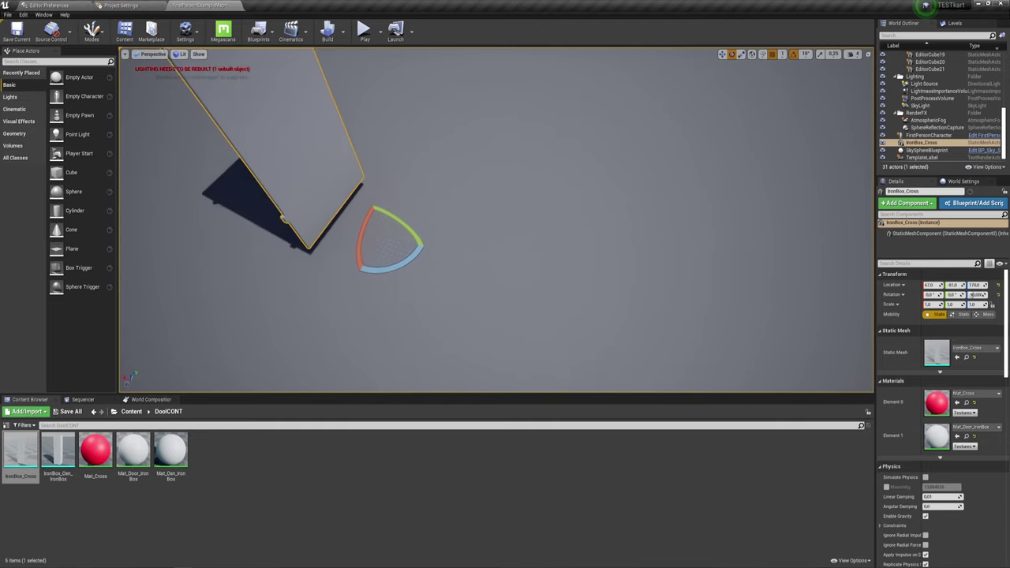
left_click_drag(418, 263, 340, 229)
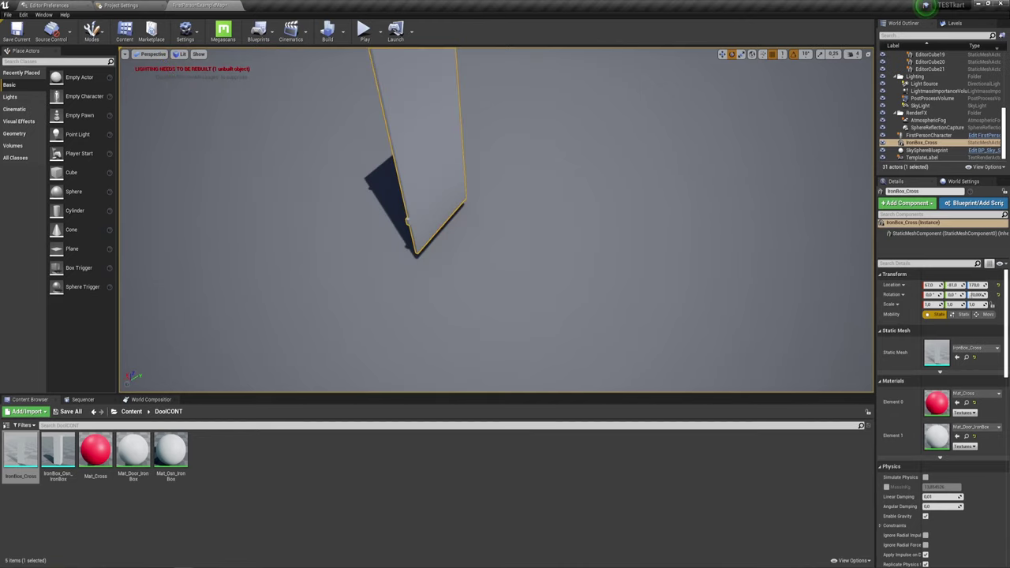
right_click_drag(384, 240, 384, 239)
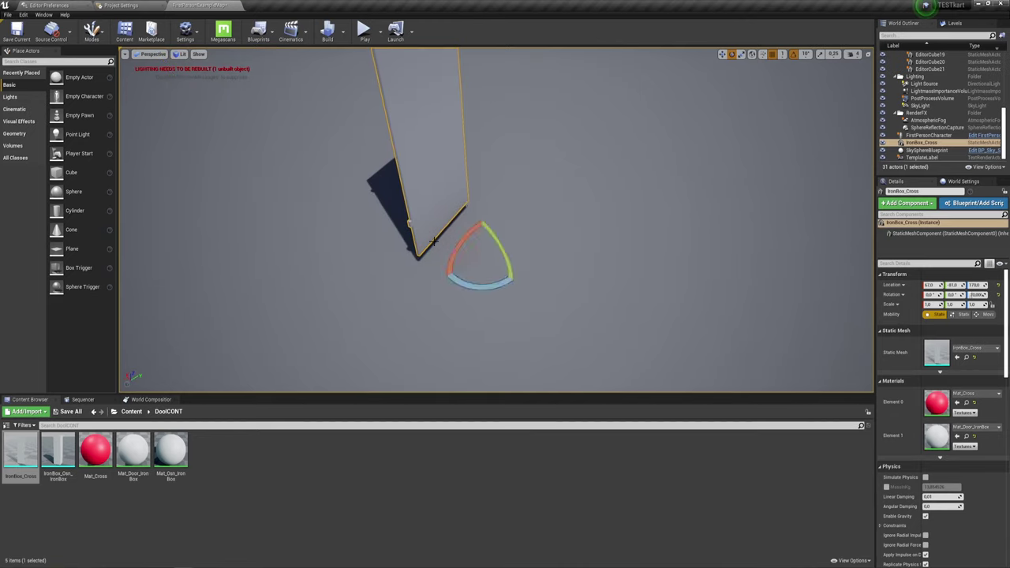
right_click_drag(432, 241, 432, 240)
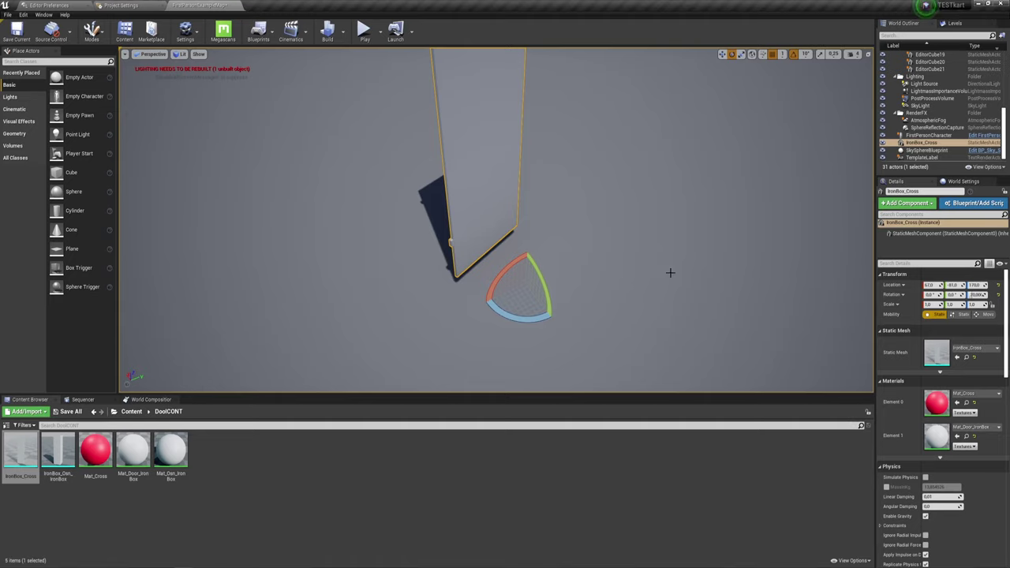
left_click_drag(521, 317, 526, 316)
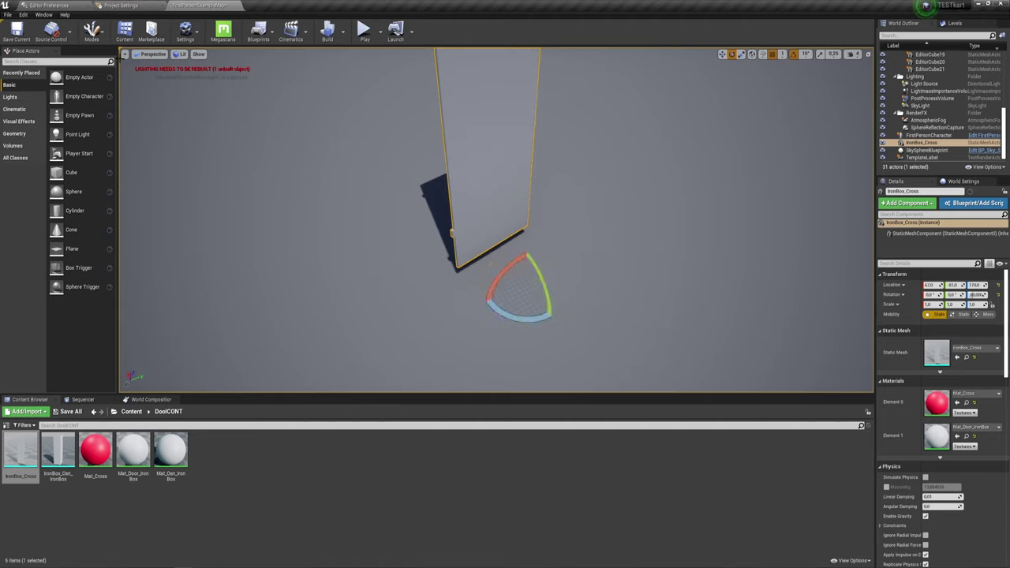
Switch to Modeling mode and start the Edit Pivot tool from the Transform tools.
left_click(93, 32)
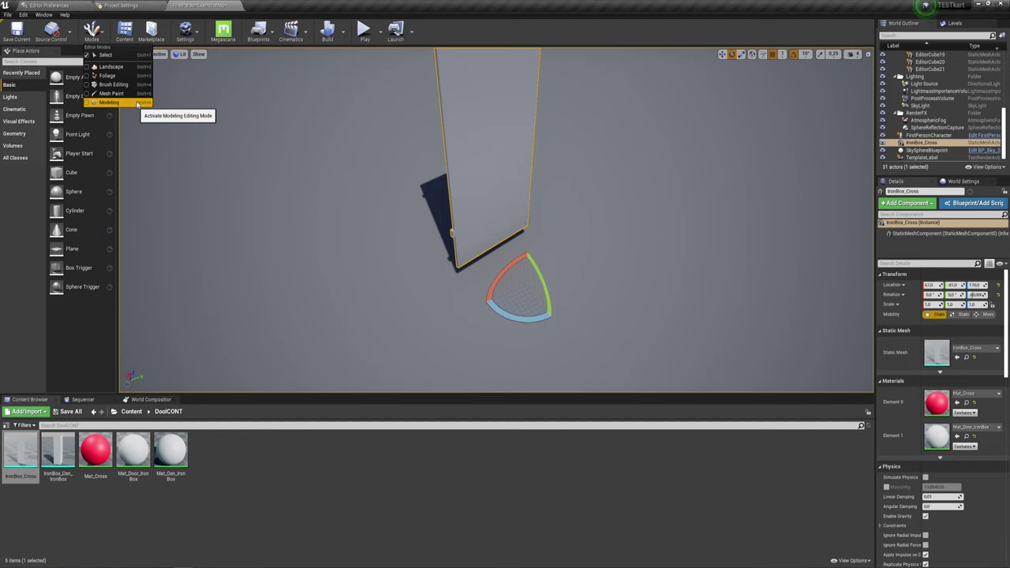
left_click(113, 103)
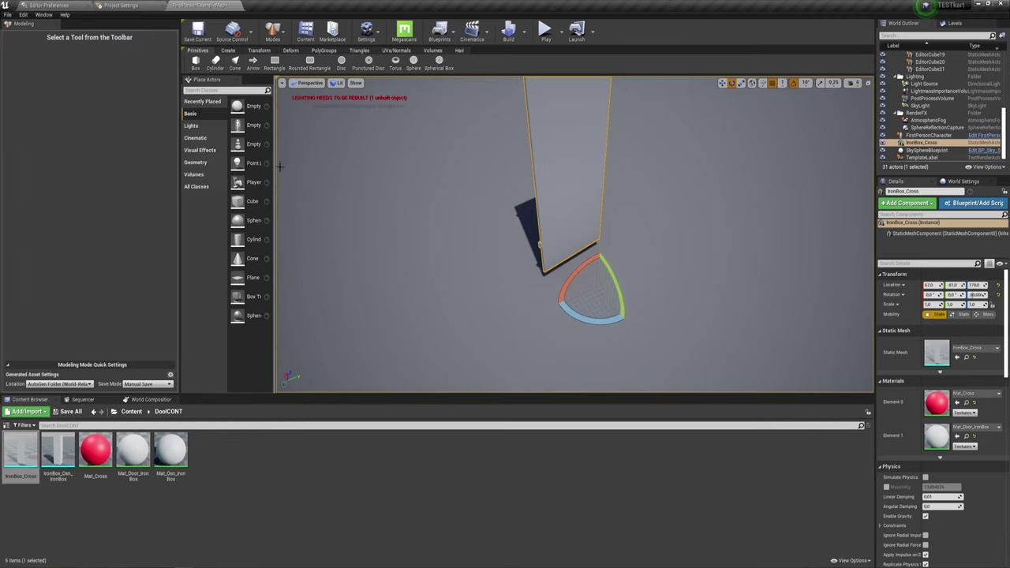
left_click(259, 52)
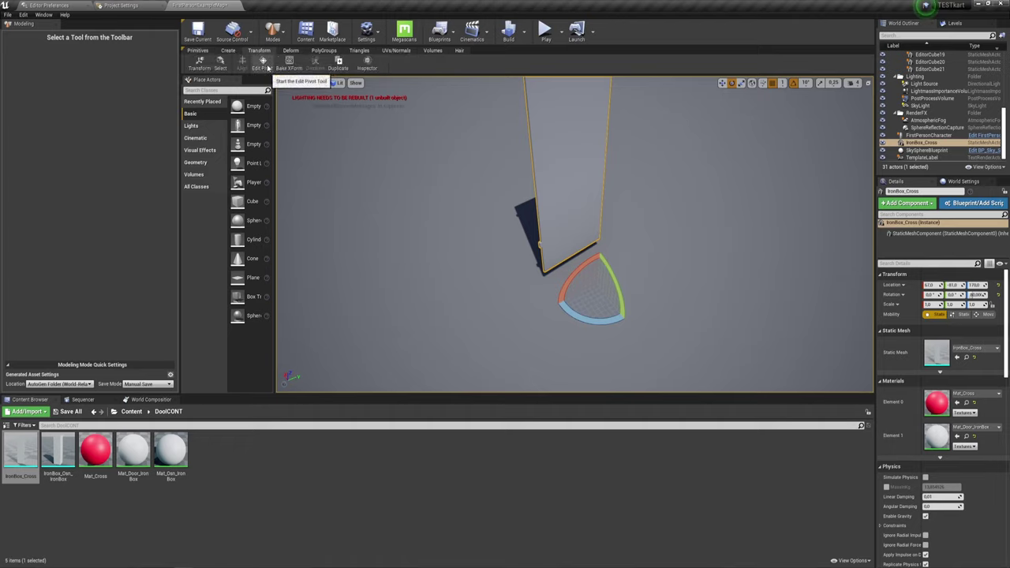
left_click(268, 68)
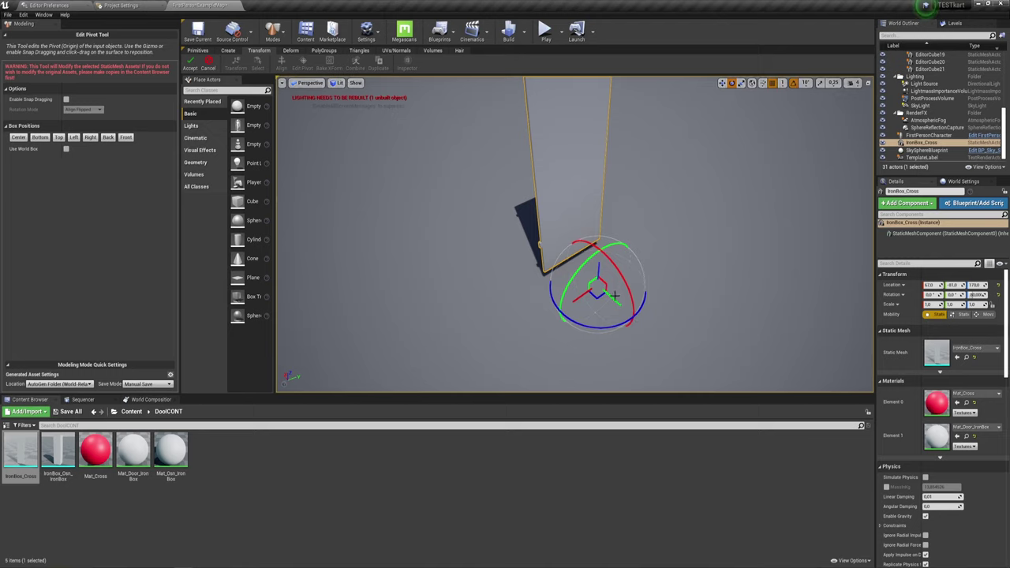
Drag the door's pivot toward the hinge corner and frame the door in view.
left_click_drag(615, 299, 555, 258)
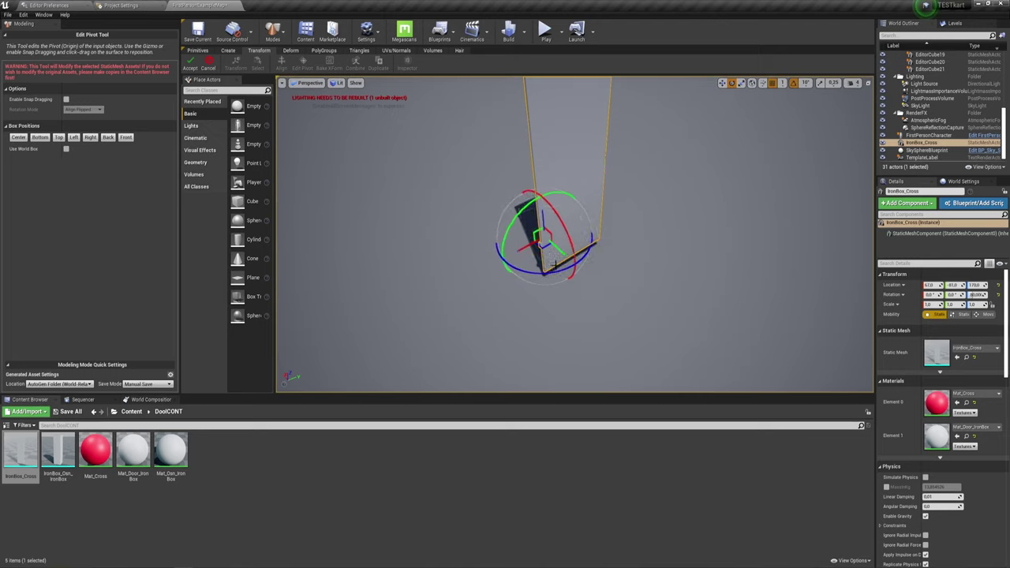
mouse_move(555, 259)
left_mouse_down("alt")
mouse_move(584, 236)
mouse_move(567, 257)
left_mouse_up("alt")
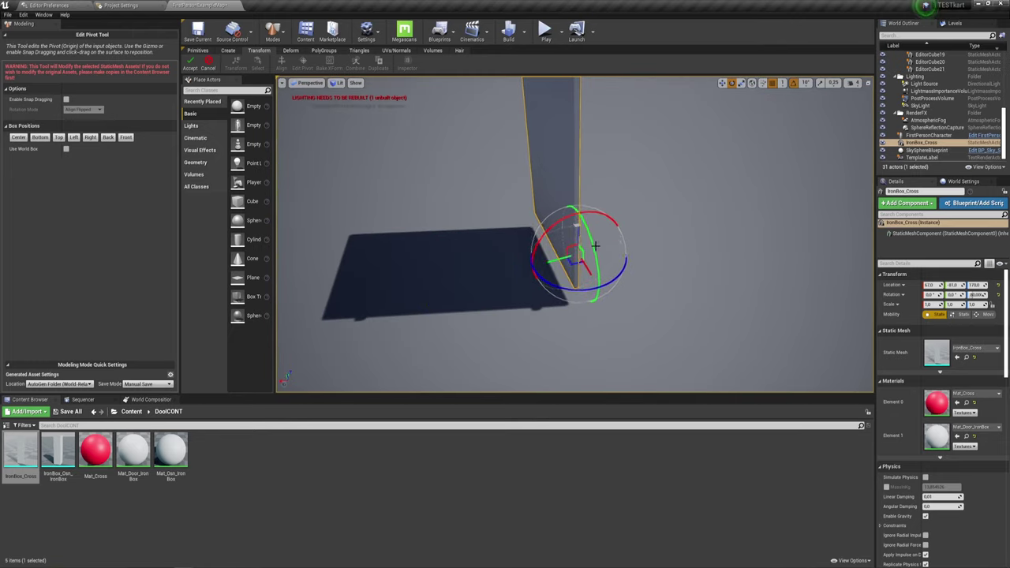
mouse_move(567, 257)
left_mouse_down("alt")
mouse_move(584, 229)
mouse_move(600, 245)
mouse_move(577, 237)
left_mouse_up("alt")
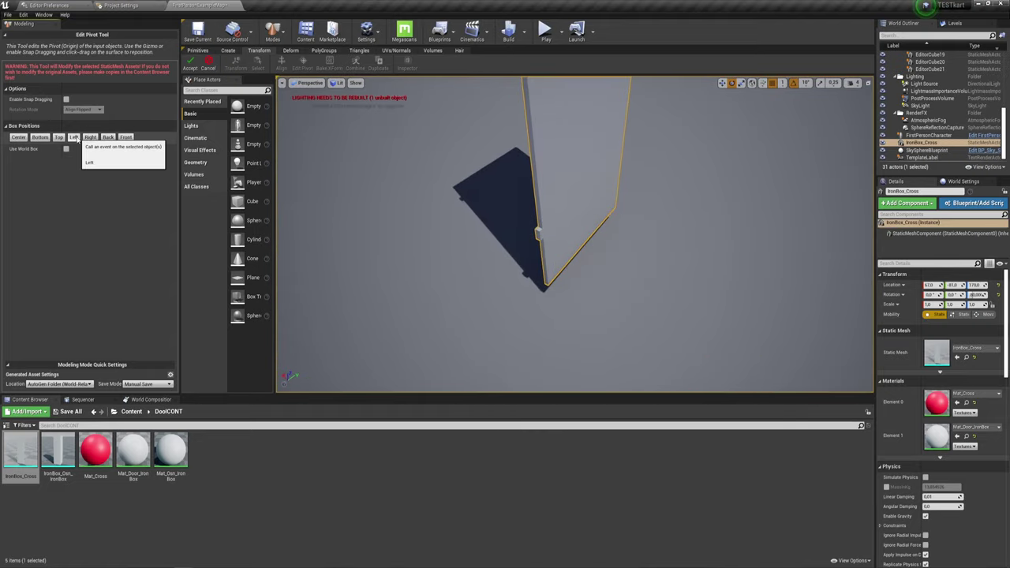
mouse_move(491, 242)
left_mouse_down("alt")
mouse_move(481, 237)
mouse_move(506, 253)
left_mouse_up("alt")
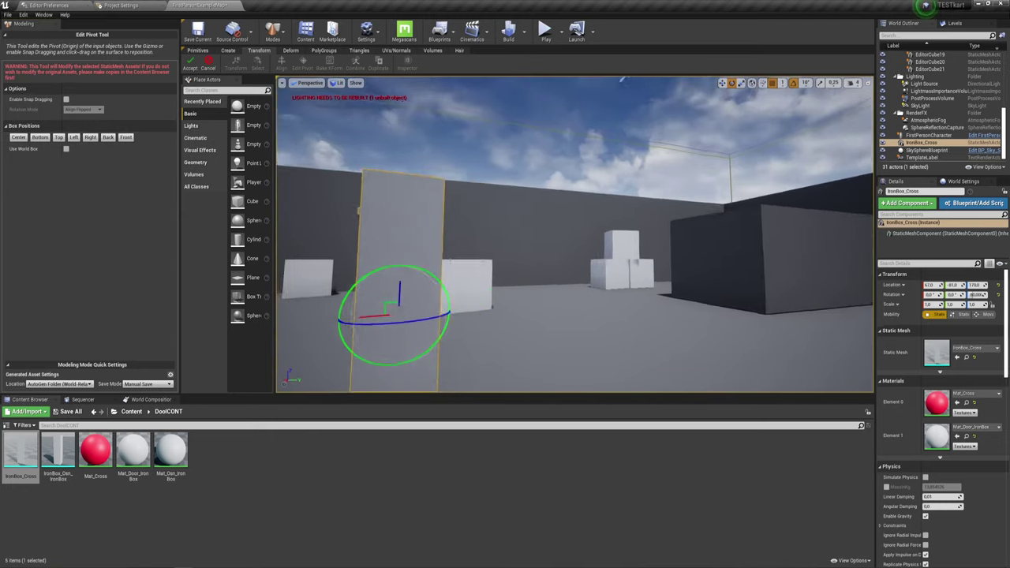
key("f")
mouse_move(607, 261)
left_mouse_down("alt")
mouse_move(562, 253)
mouse_move(538, 305)
left_mouse_up("alt")
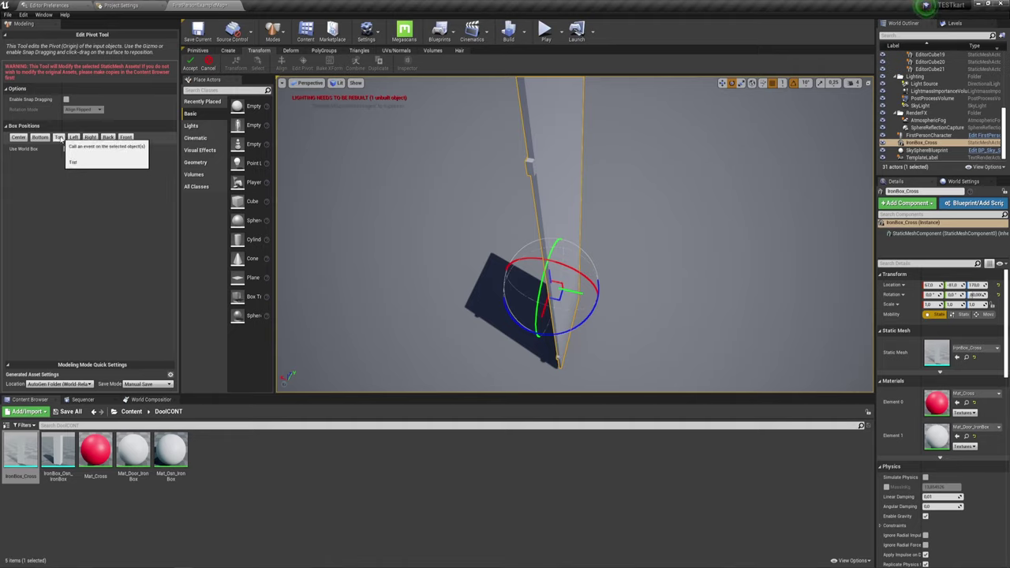
Snap the pivot to the top of the mesh bounds and slide it along X onto the hinge edge.
left_click(59, 137)
right_click_drag(355, 237, 474, 237)
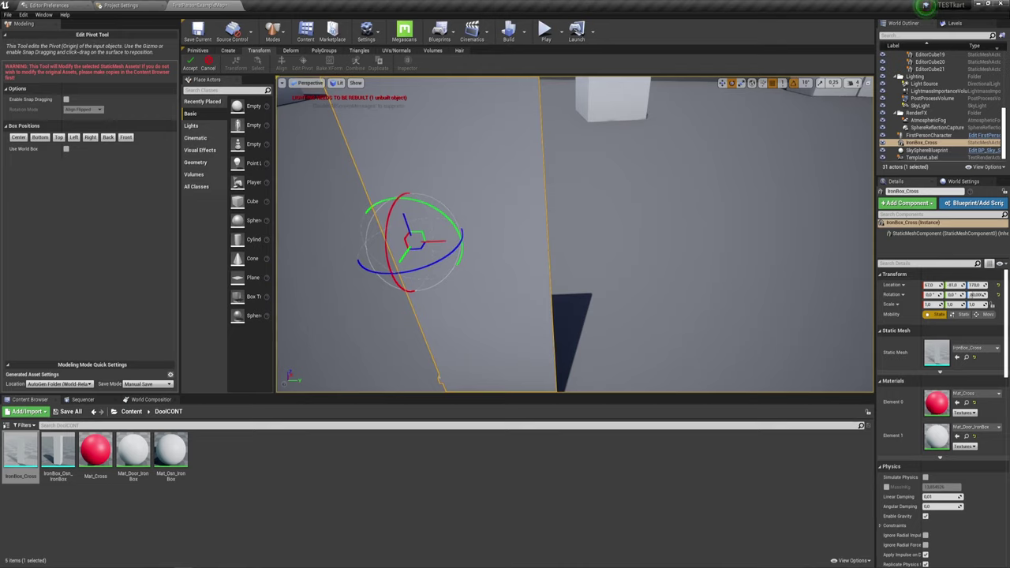
right_click_drag(502, 263, 590, 296)
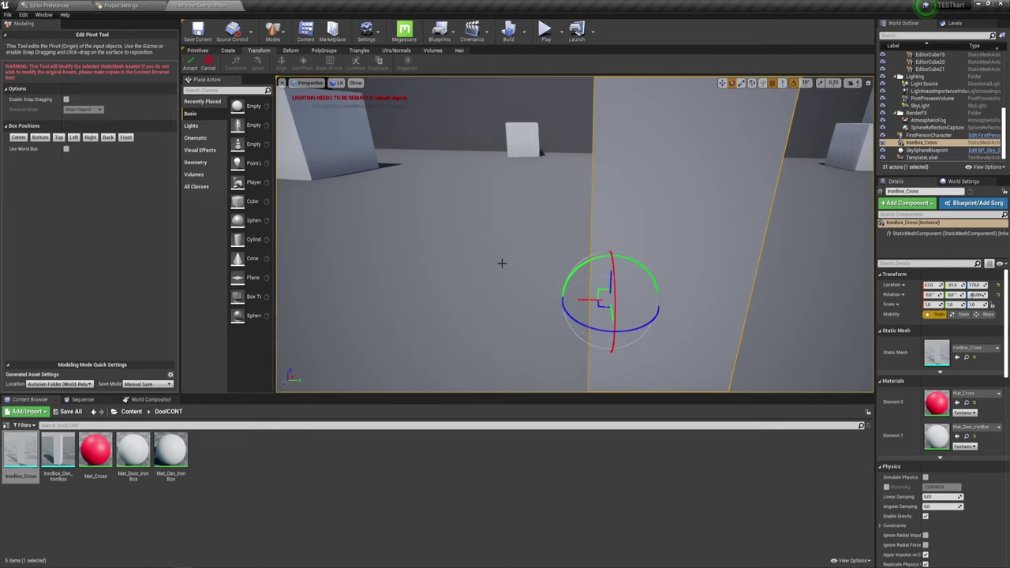
left_click_drag(590, 296, 566, 300)
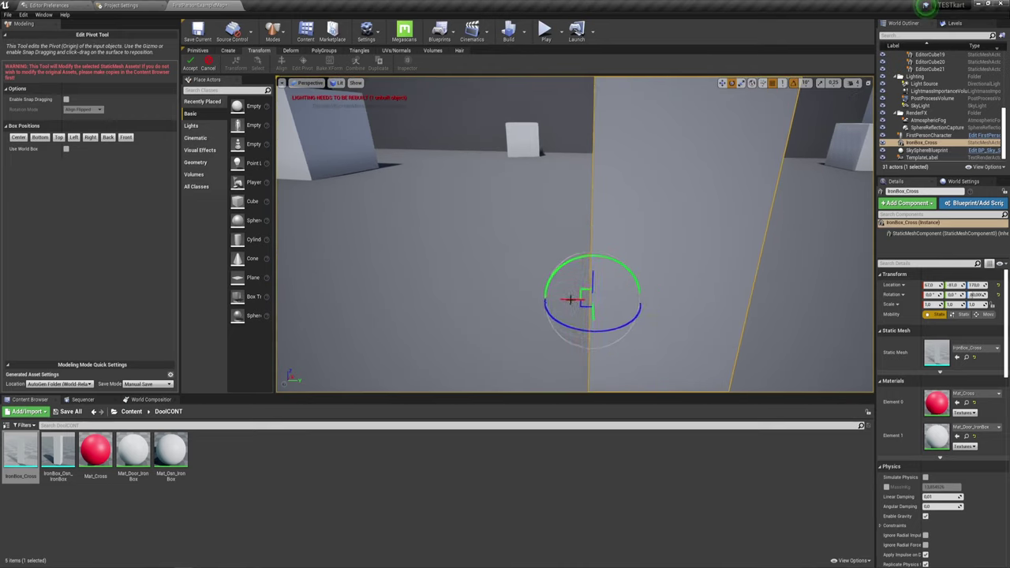
mouse_move(567, 300)
right_mouse_down()
mouse_move(544, 304)
mouse_move(628, 312)
right_mouse_up()
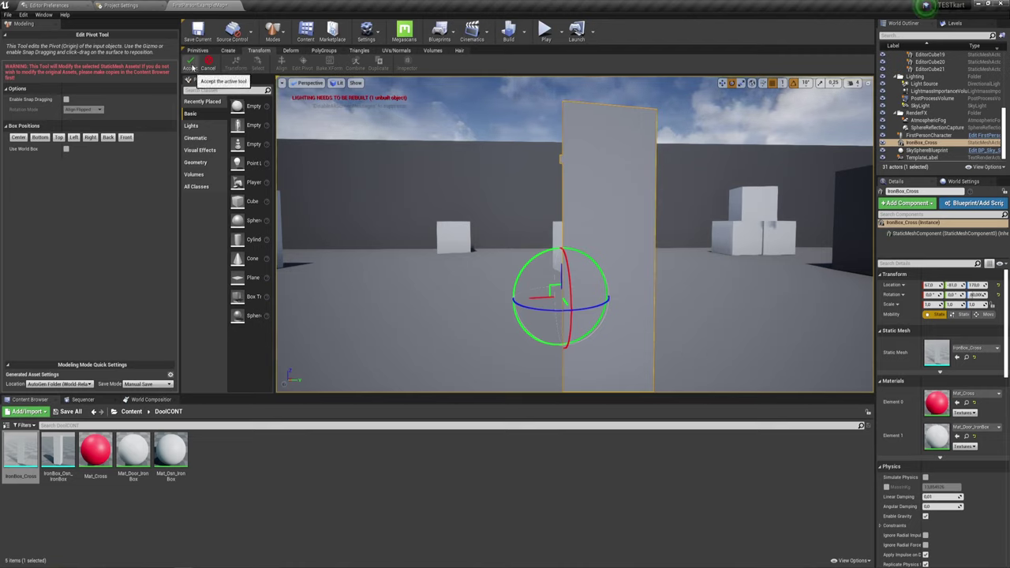
Accept the hinge pivot and swing the door -90° on Z around it.
left_click(192, 68)
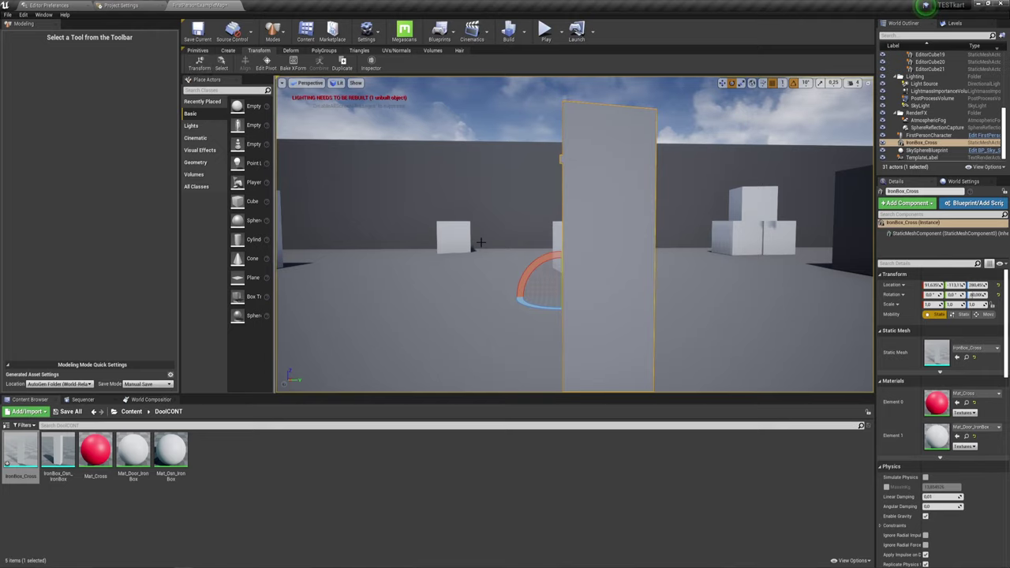
right_click_drag(584, 284, 491, 238)
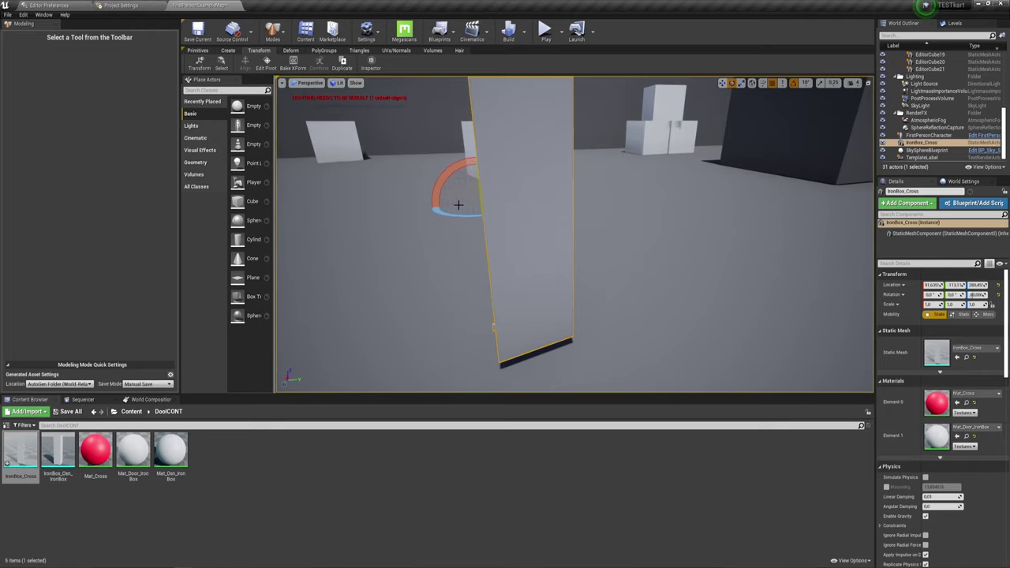
mouse_move(458, 205)
left_mouse_down()
mouse_move(521, 195)
mouse_move(439, 183)
mouse_move(472, 193)
mouse_move(466, 224)
left_mouse_up()
mouse_move(467, 223)
right_mouse_down()
mouse_move(285, 95)
mouse_move(505, 211)
right_mouse_up()
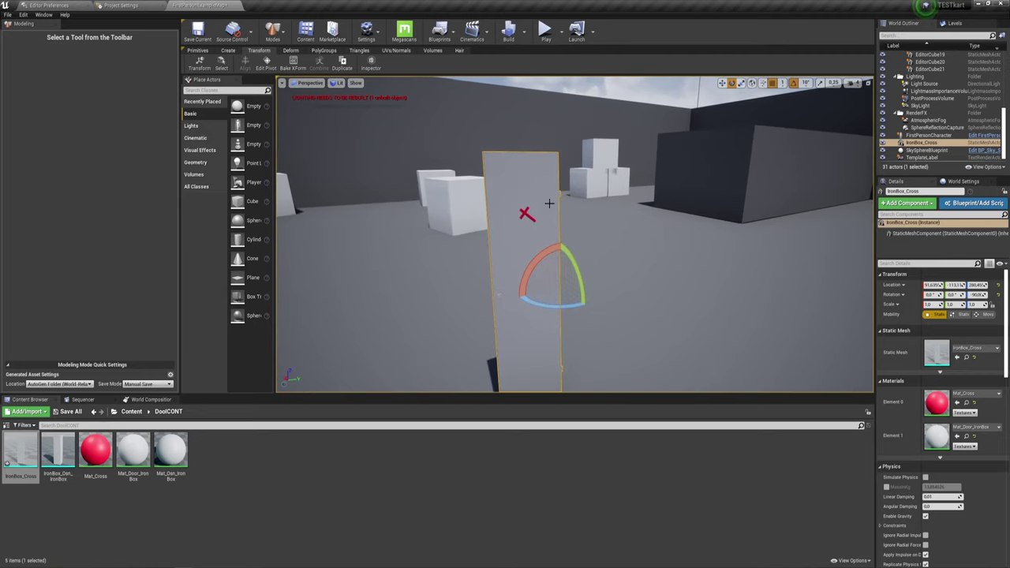
right_click_drag(526, 178, 538, 191)
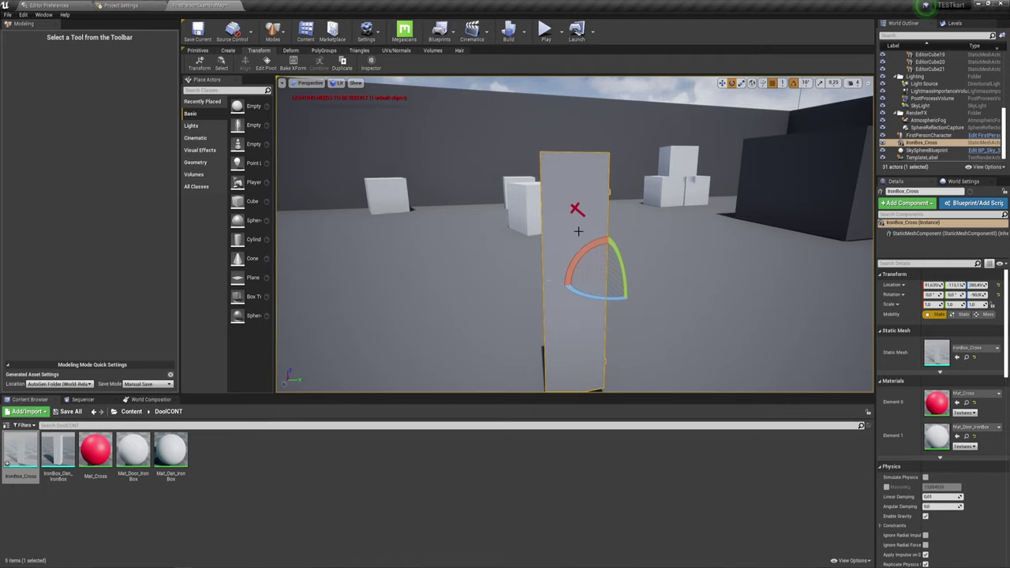
left_click_drag(595, 218, 560, 180)
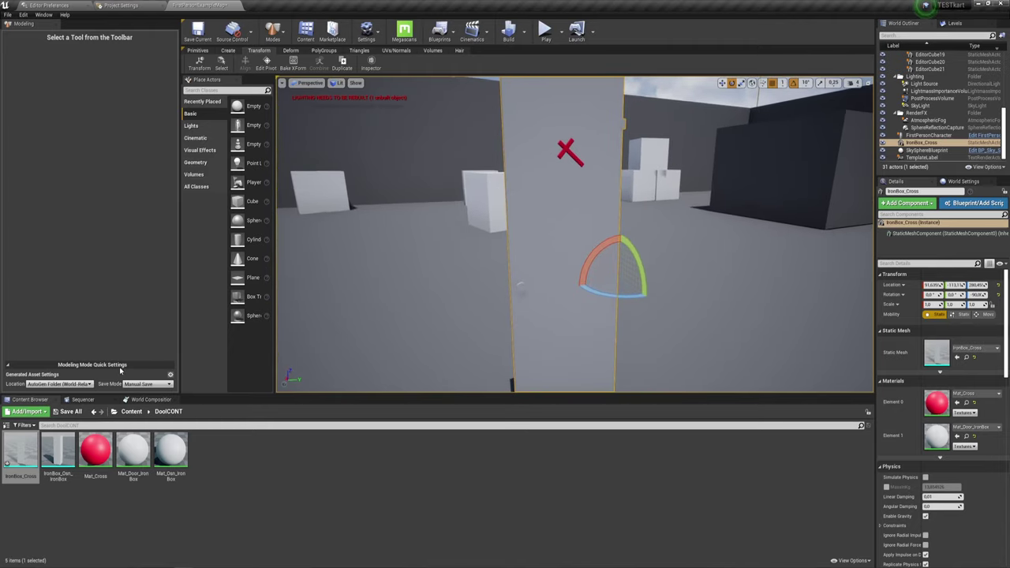
left_click_drag(571, 220, 572, 229)
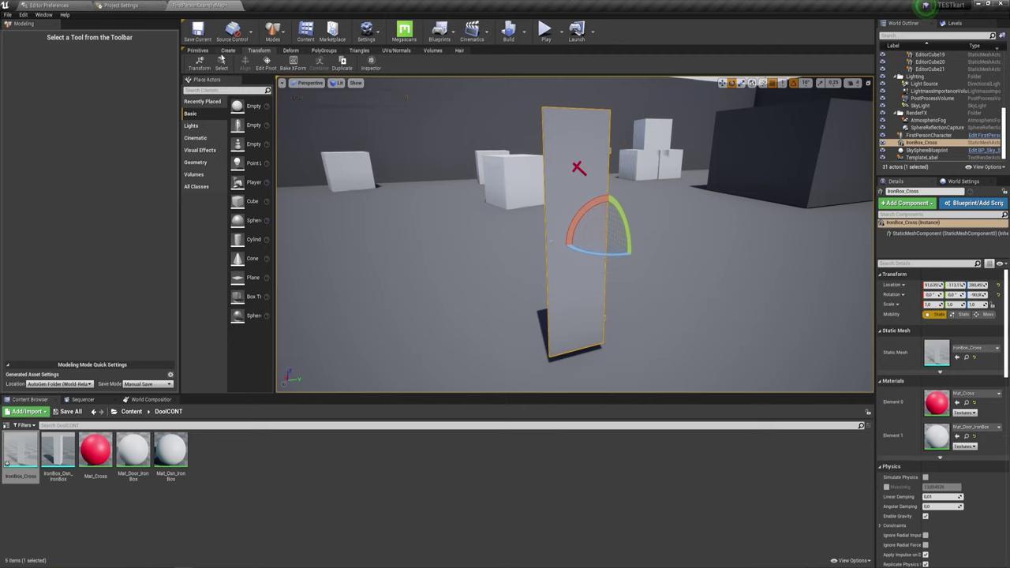
left_click(226, 50)
key("f")
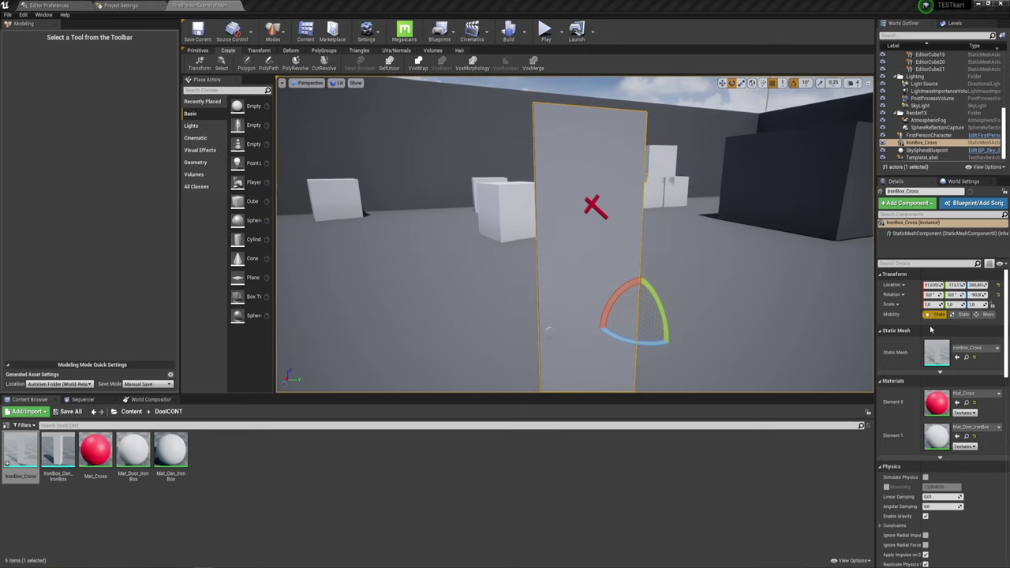
Open the Mesh Selection Tool, brush-select the red cross's triangles and focus on them.
left_click(257, 50)
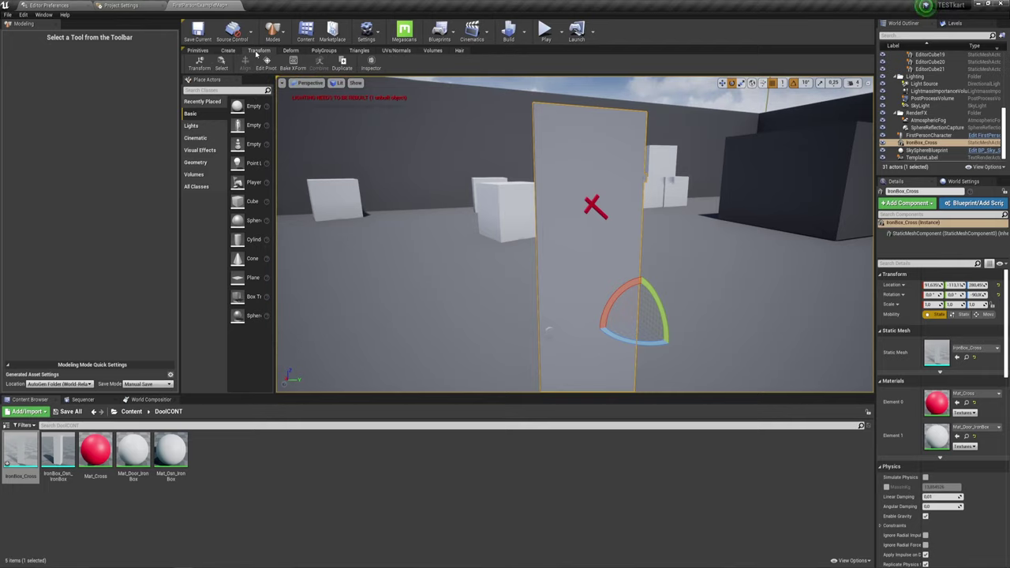
left_click(221, 63)
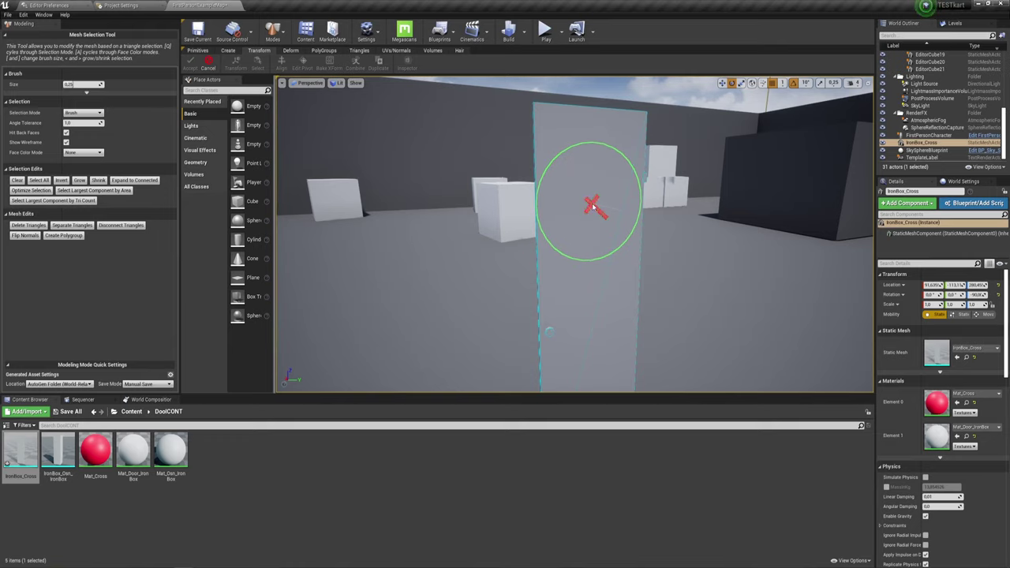
scroll(592, 205, "up", 5)
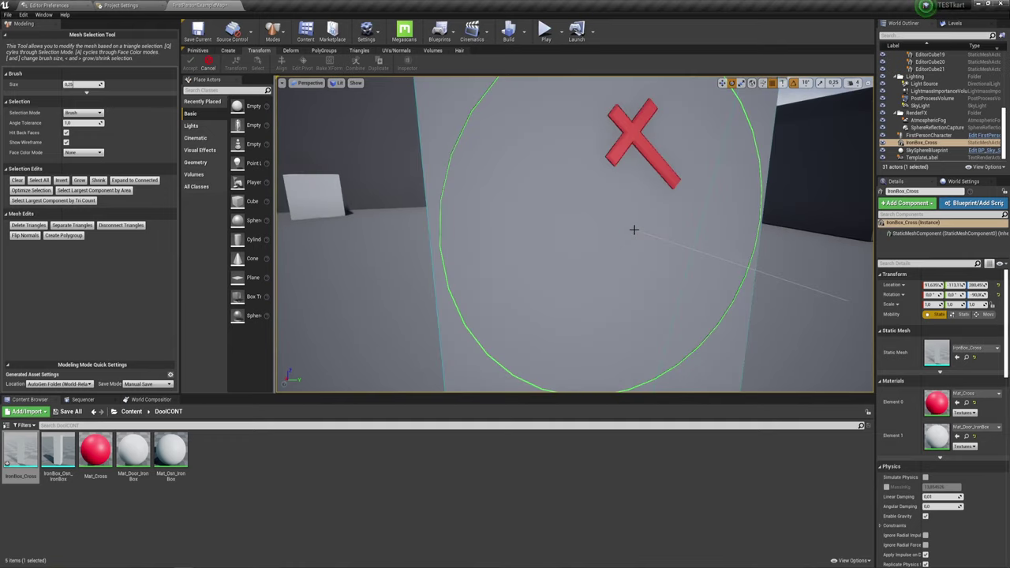
right_click_drag(633, 229, 563, 232)
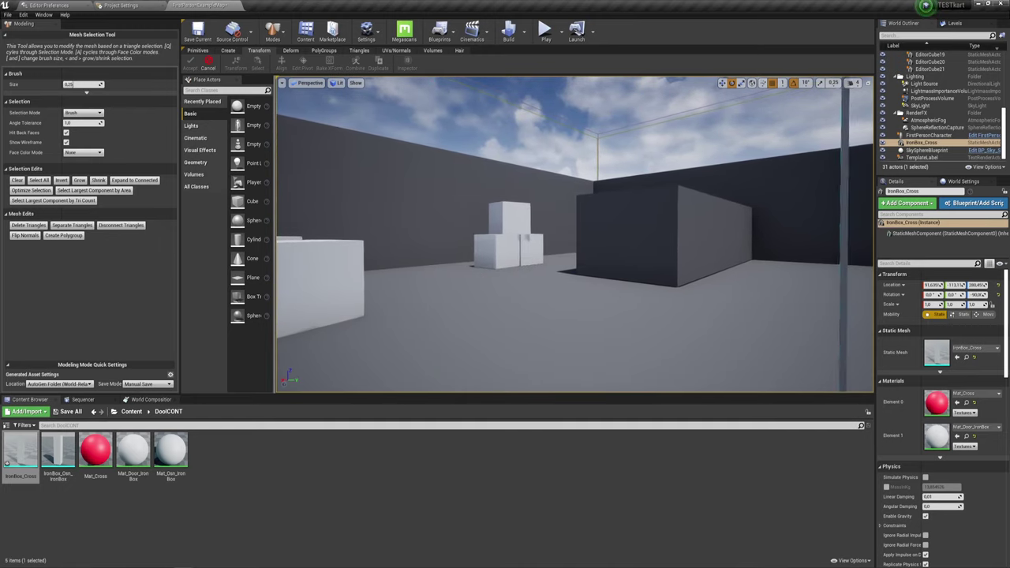
key("f")
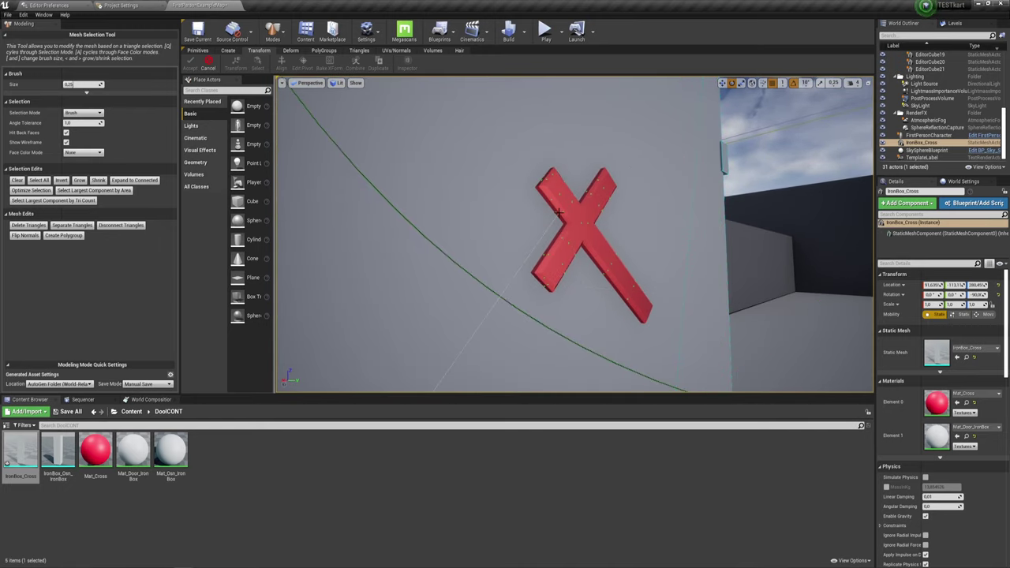
mouse_move(557, 215)
right_mouse_down()
mouse_move(616, 215)
mouse_move(592, 214)
right_mouse_up()
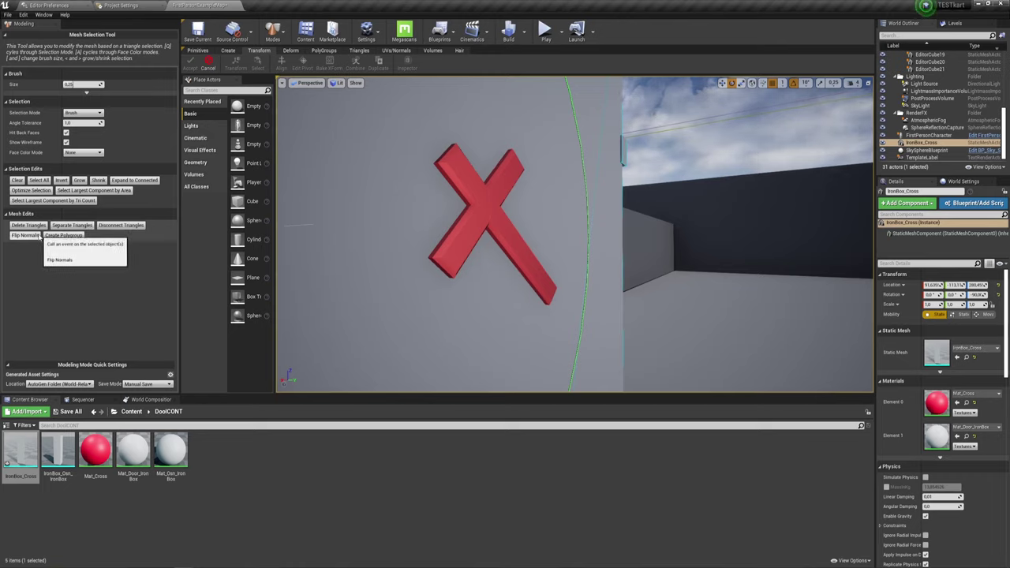
Separate the red cross triangles into their own submesh and accept the edit.
left_click(72, 227)
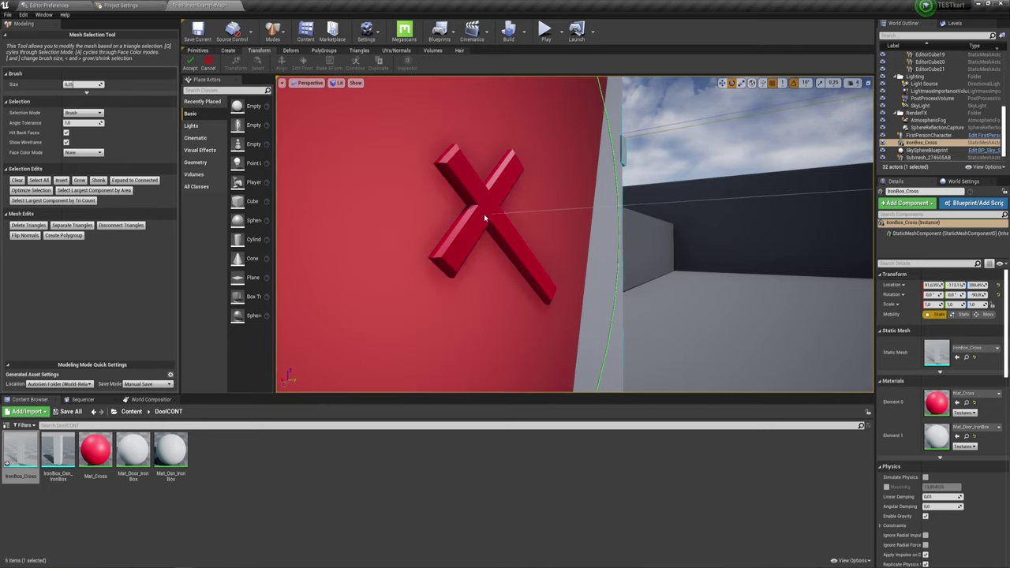
scroll(484, 213, "down", 3)
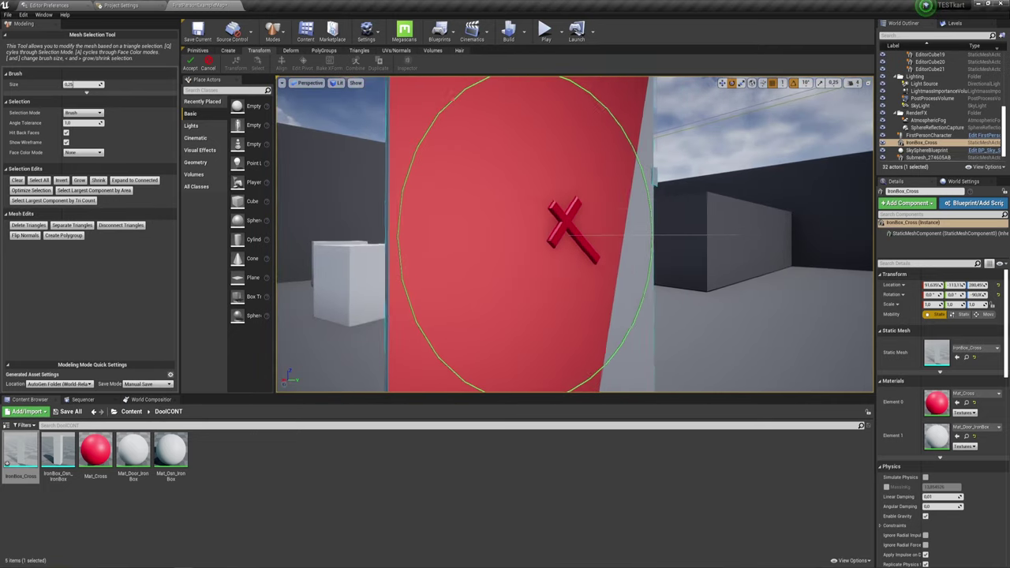
right_click_drag(606, 236, 544, 191)
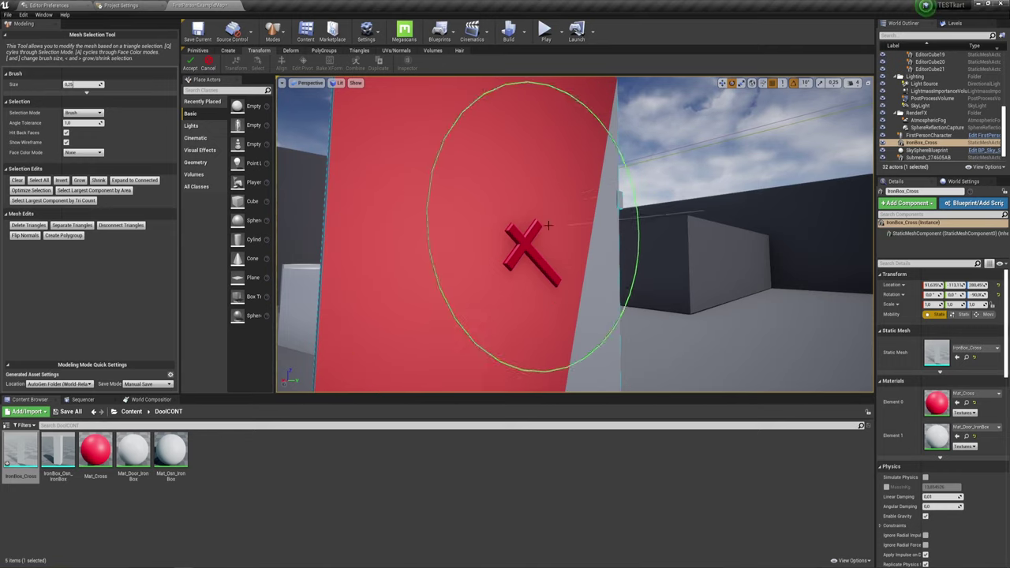
left_click(207, 69)
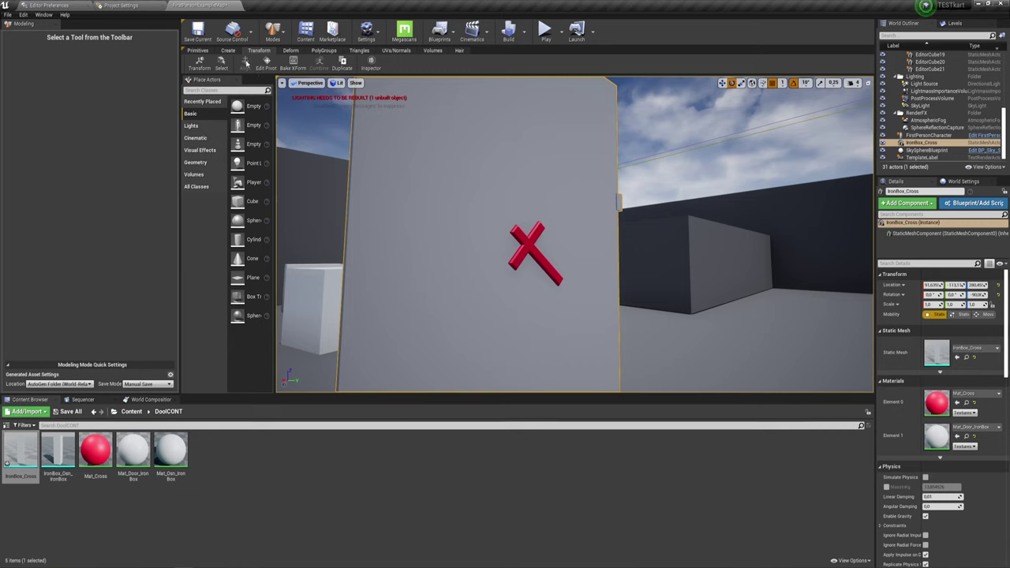
left_click(225, 66)
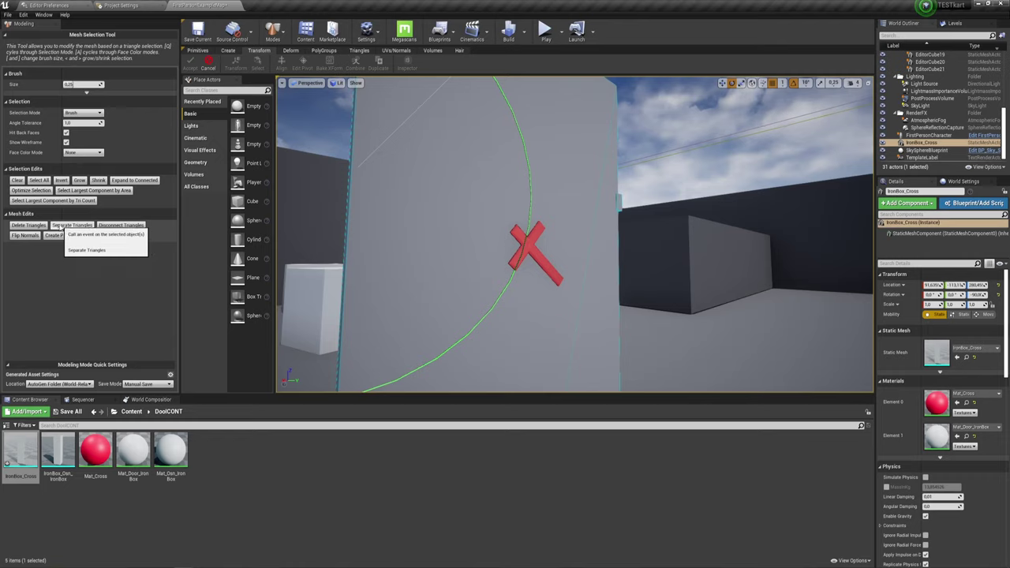
left_click(60, 228)
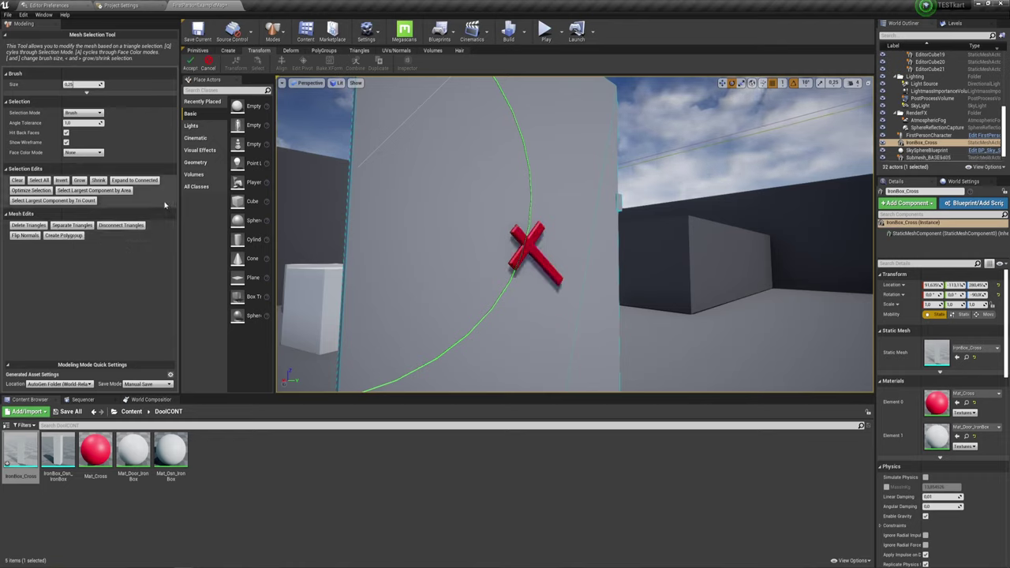
left_click(190, 63)
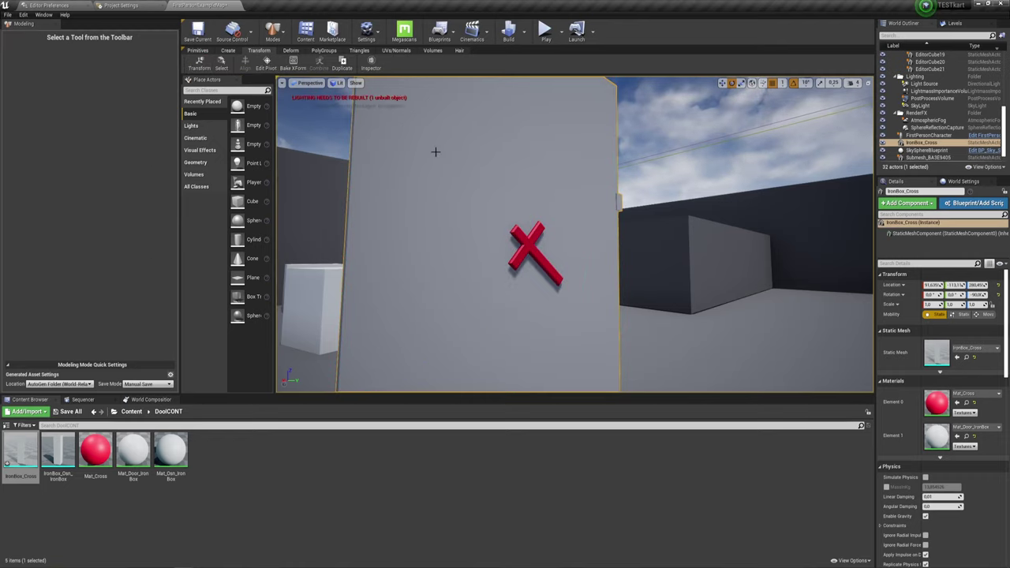
Select the separated cross submesh and move it away from the door.
left_click(526, 231)
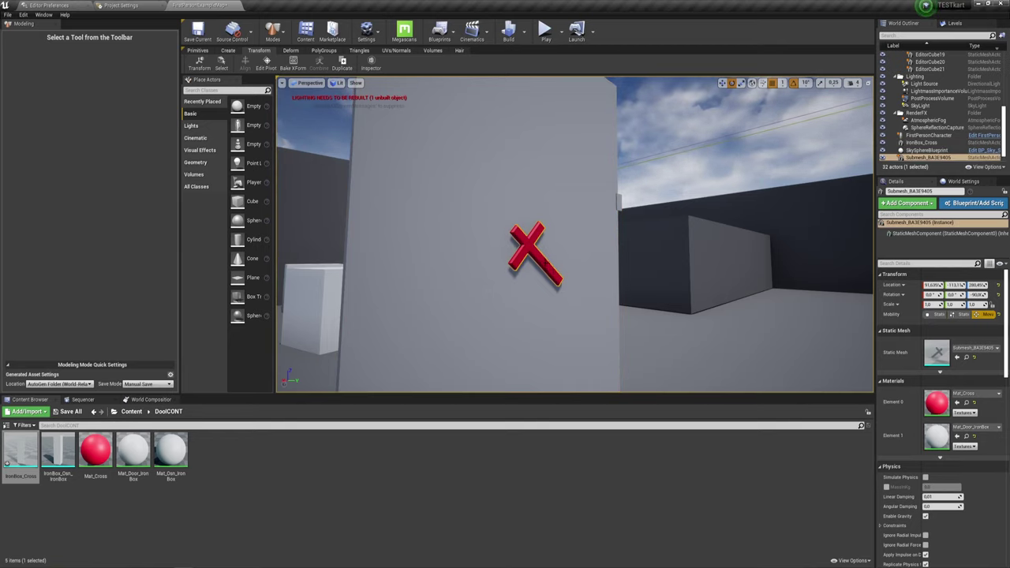
key("f")
key("w")
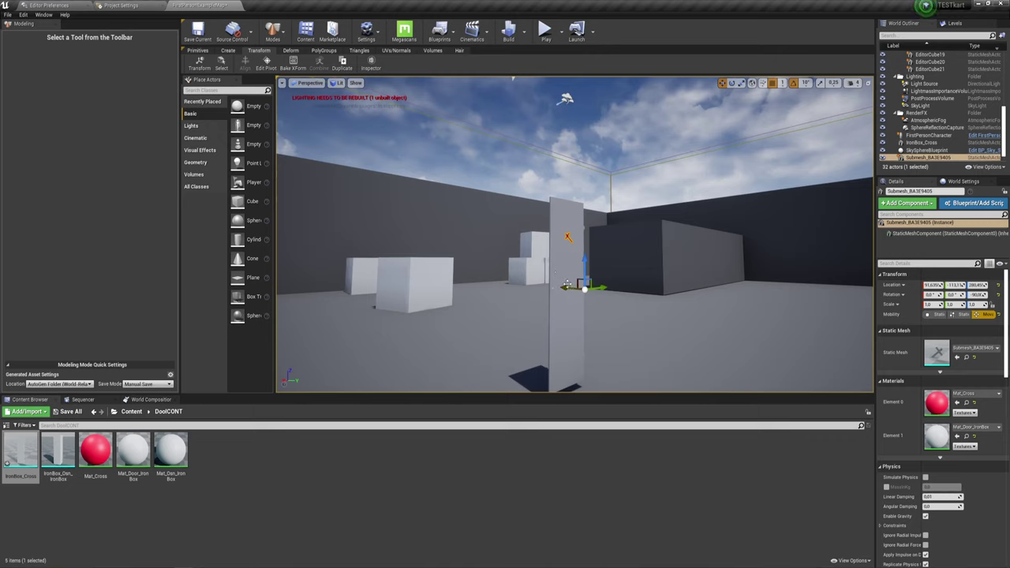
left_click_drag(565, 288, 631, 304)
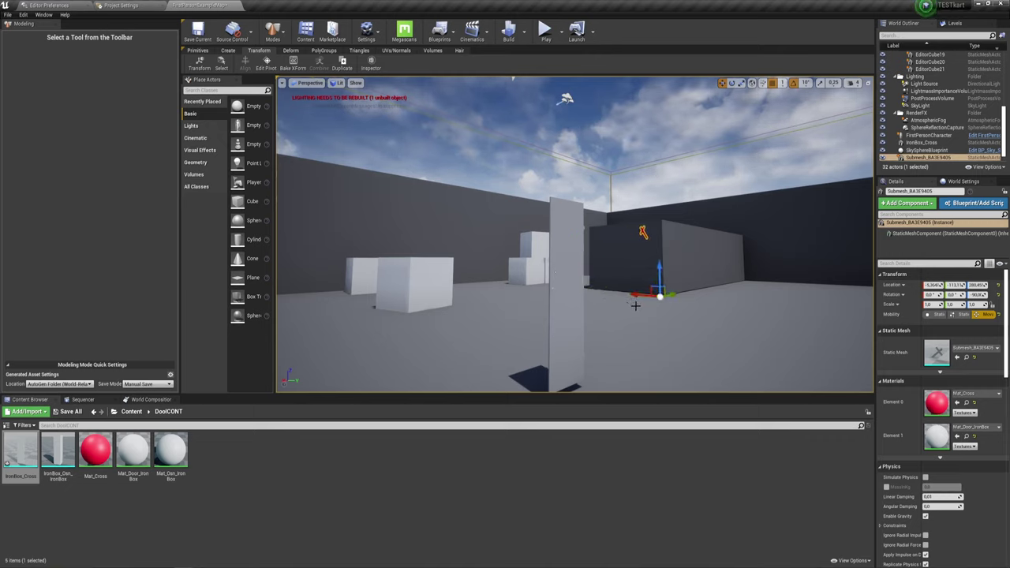
Reselect the cross submesh and delete it, leaving a plain door.
left_click(563, 269)
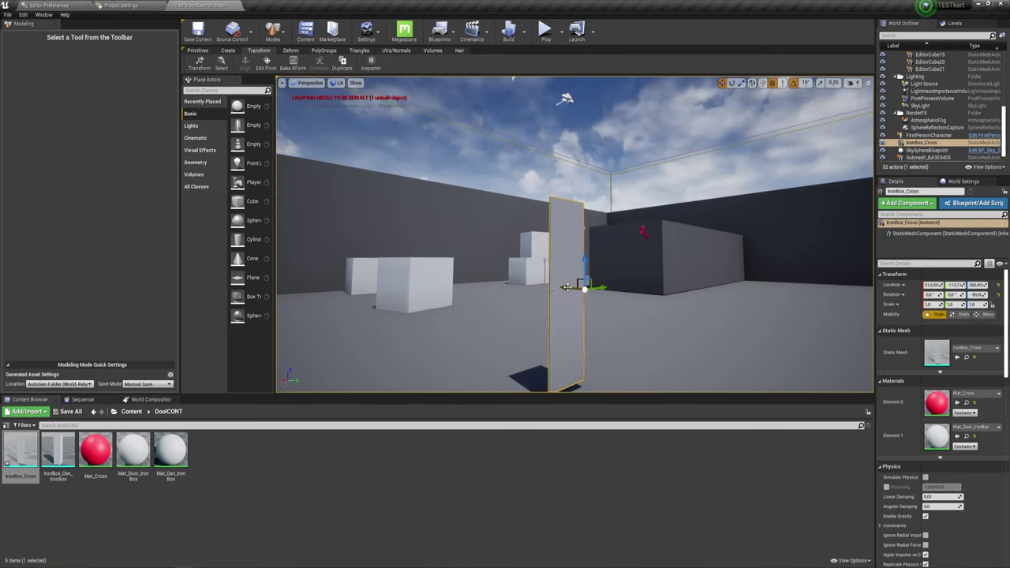
mouse_move(565, 288)
right_mouse_down()
mouse_move(599, 292)
mouse_move(553, 290)
right_mouse_up()
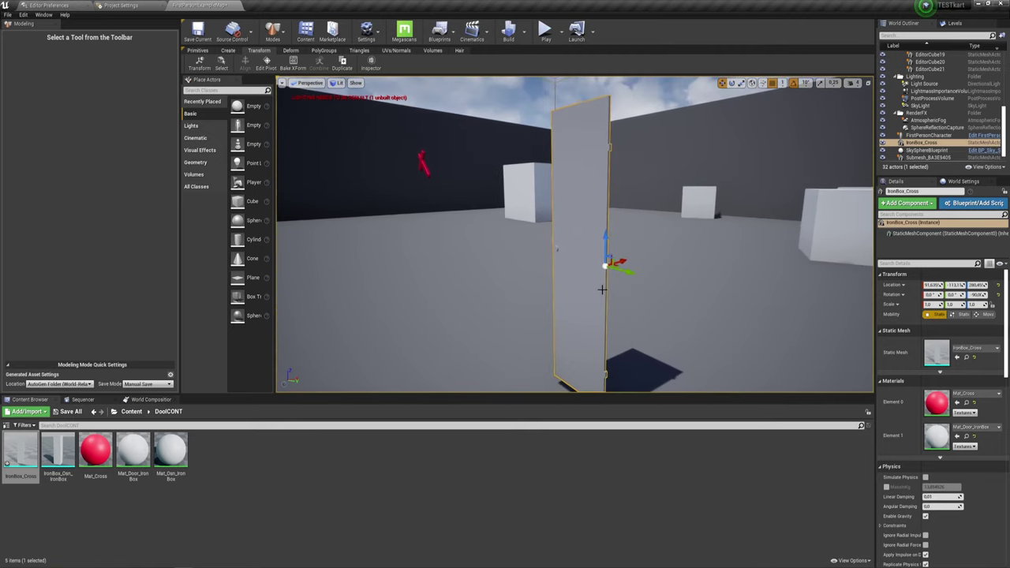
left_click(556, 249)
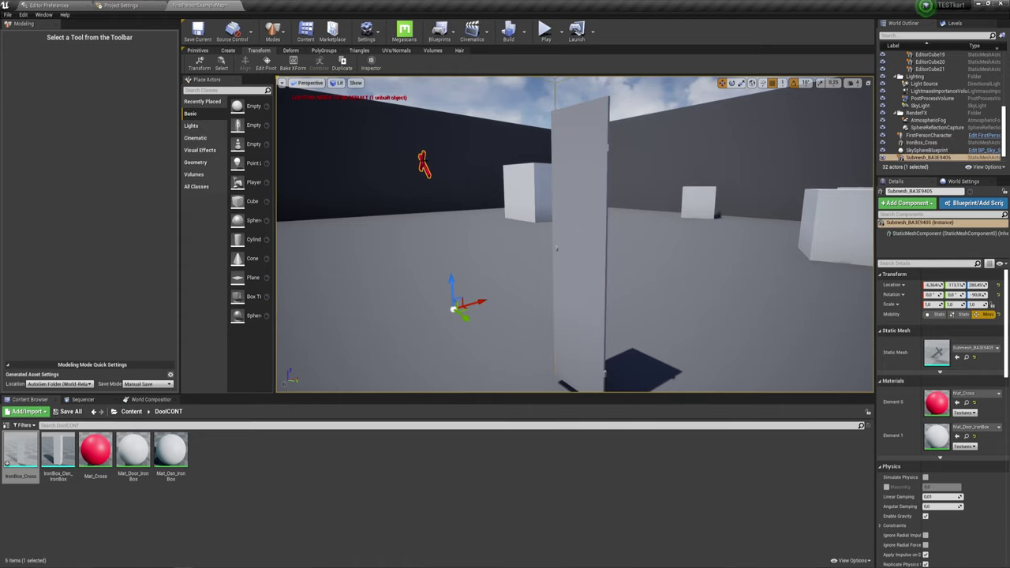
key("Delete")
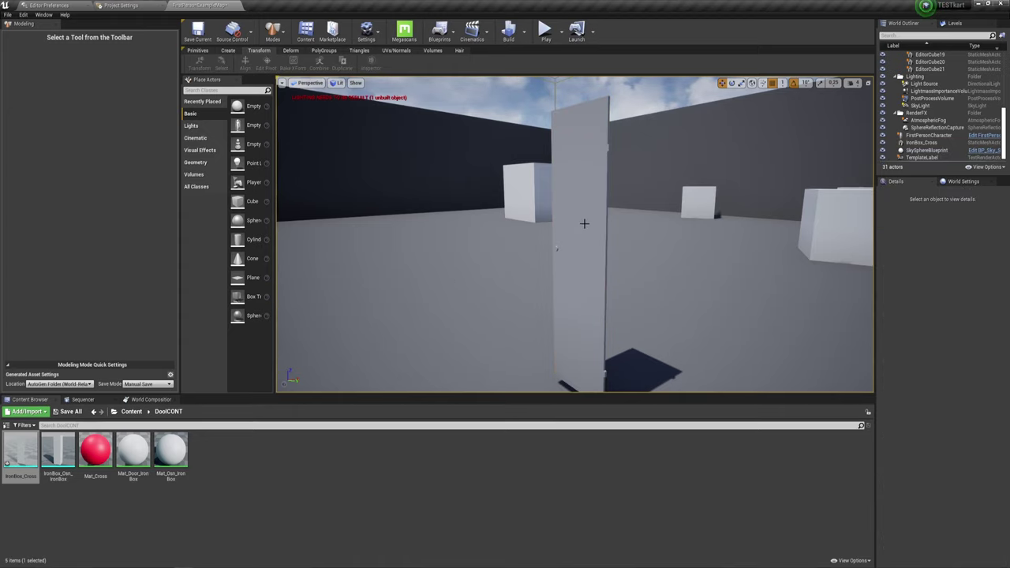
Browse the Deform, PolyGroup, Triangle, UV/Normals and Volume modeling tool tabs.
right_click_drag(604, 183, 565, 205)
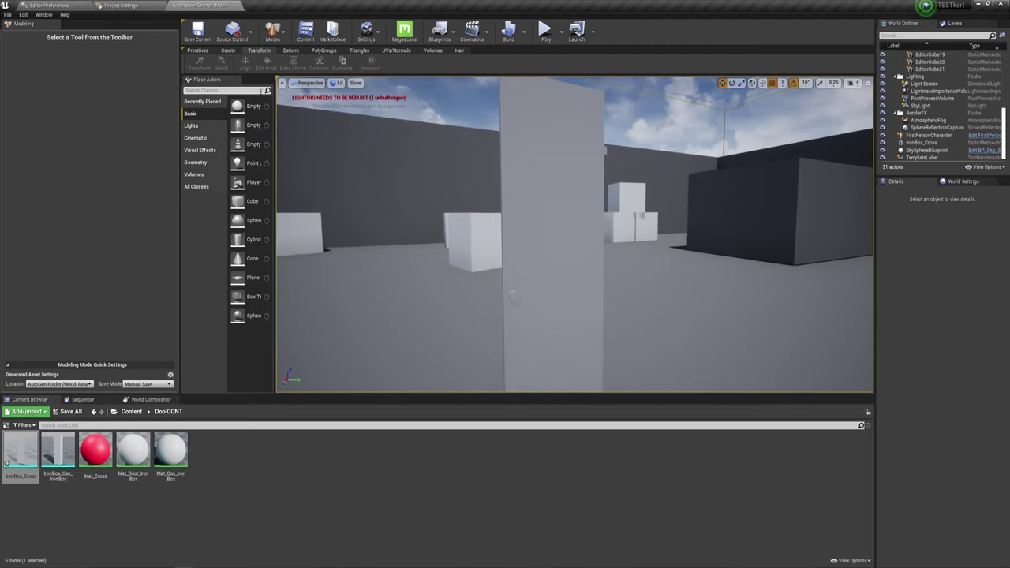
left_click(289, 50)
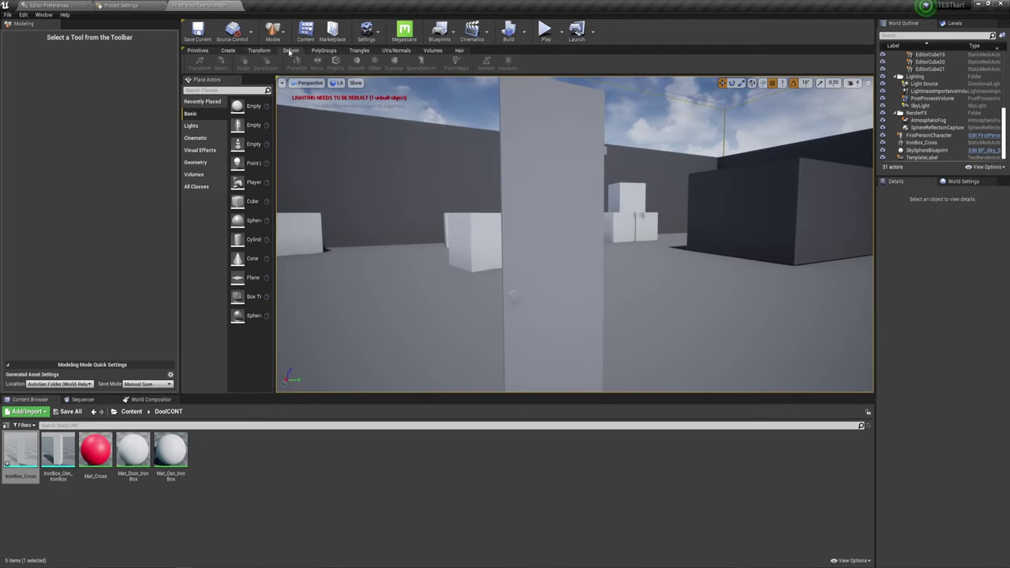
left_click(319, 51)
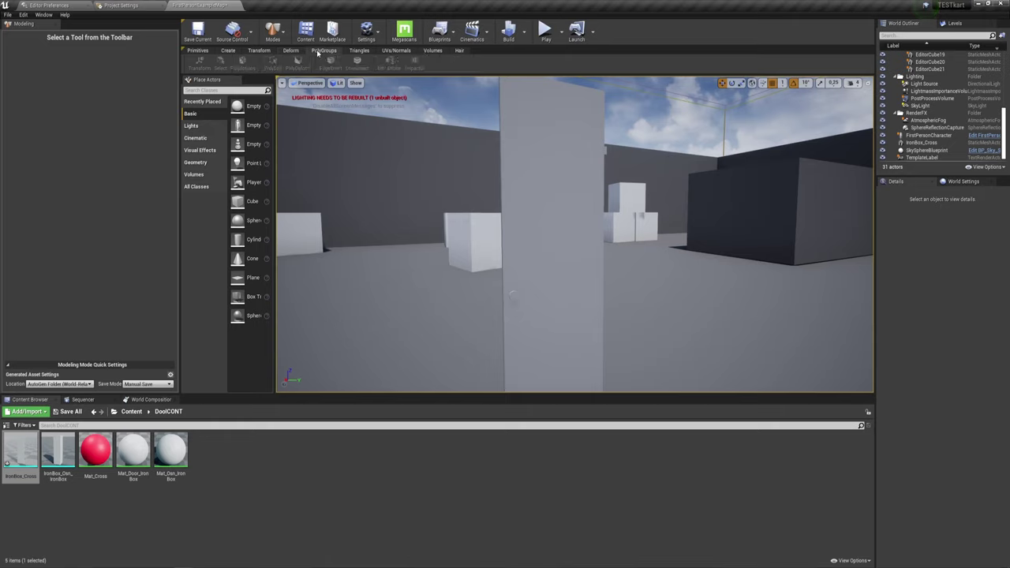
left_click(368, 52)
left_click(397, 52)
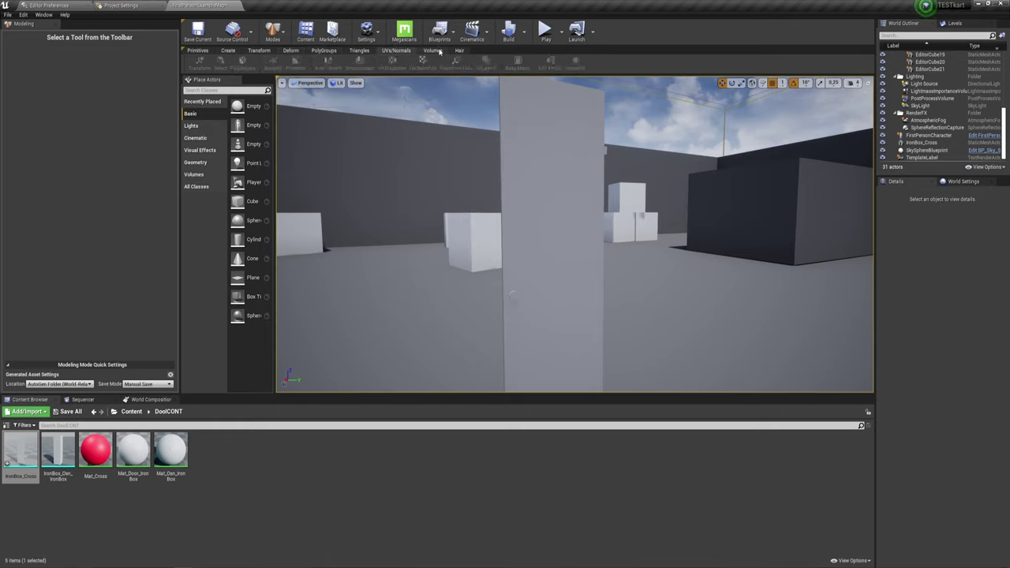
left_click(439, 51)
left_click(459, 52)
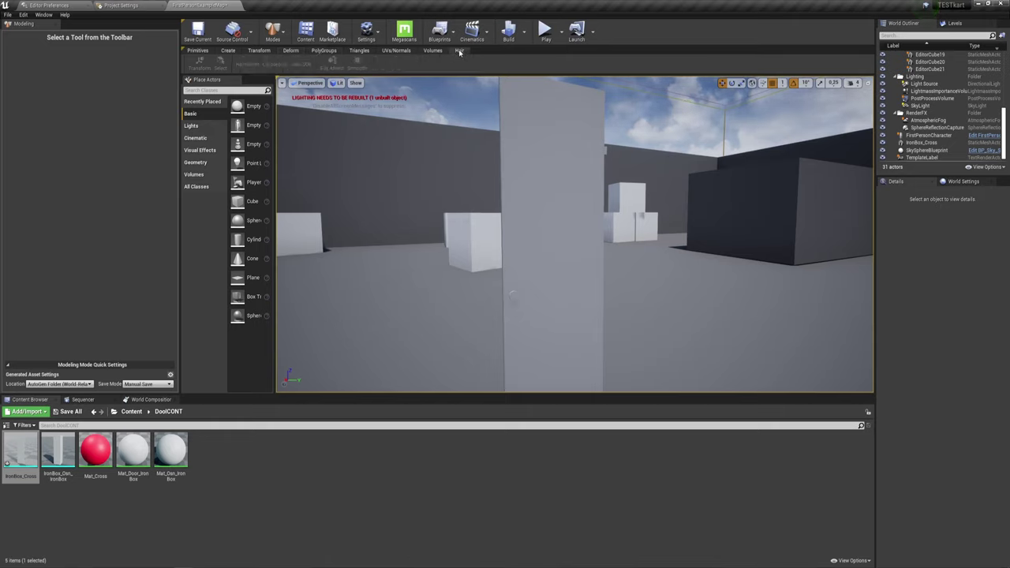
On the Create tab, widen the Place Actors list to show full names, then return to Transform tools.
left_click(229, 51)
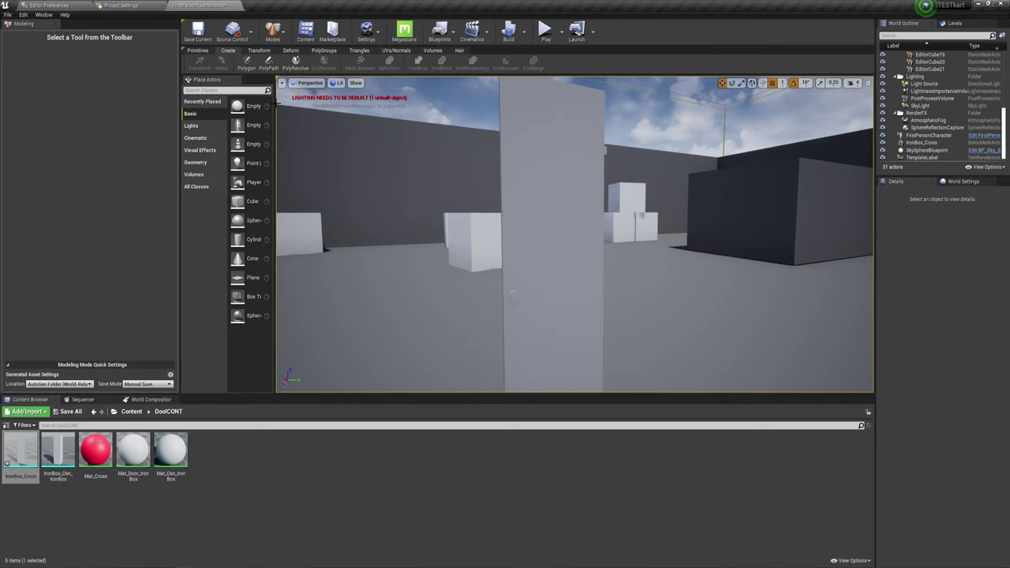
left_click_drag(272, 92, 321, 92)
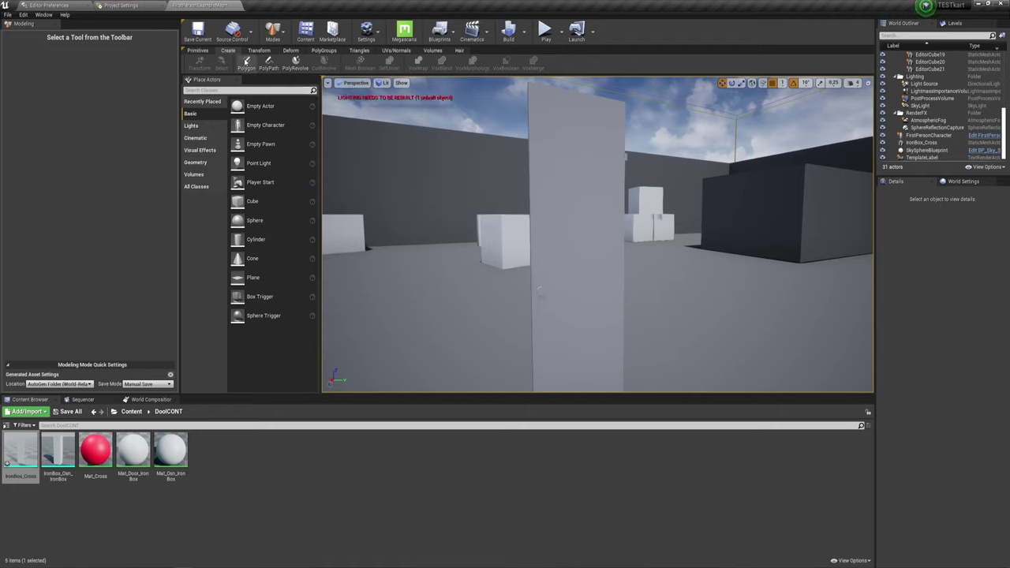
left_click(264, 52)
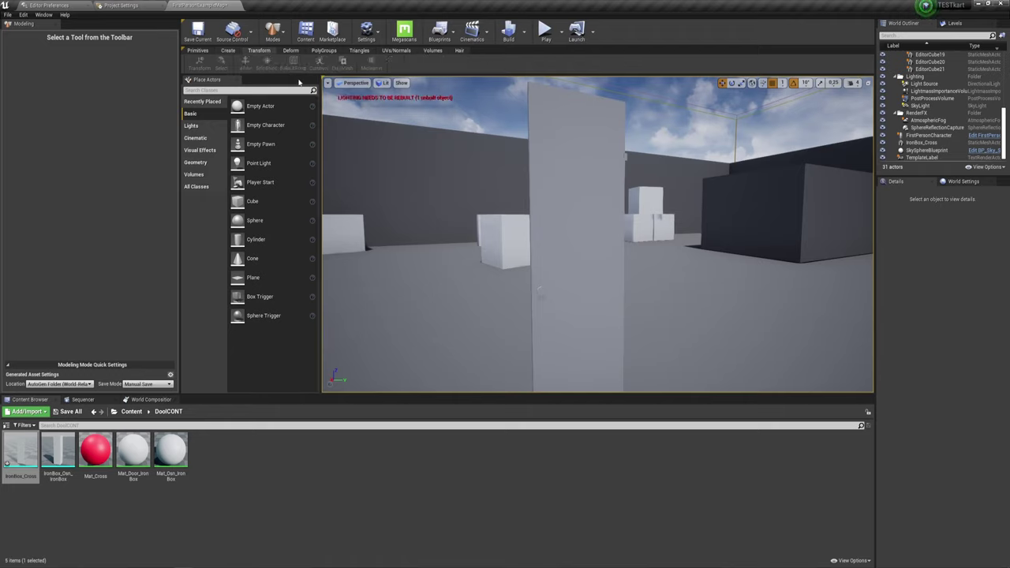